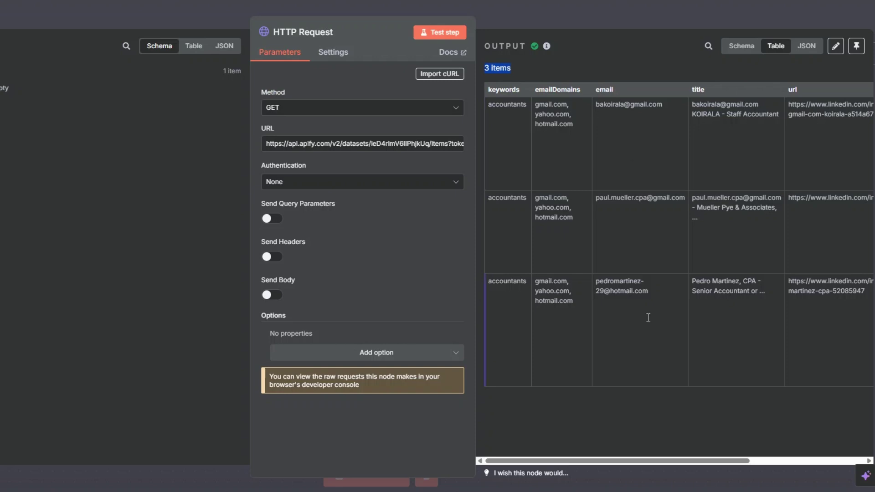
Resize the output panel to review the 3 accountant leads in the Table view.
drag(651, 461, 586, 478)
Reopen the HTTP Request node and delete its old Apify dataset URL.
key(Escape)
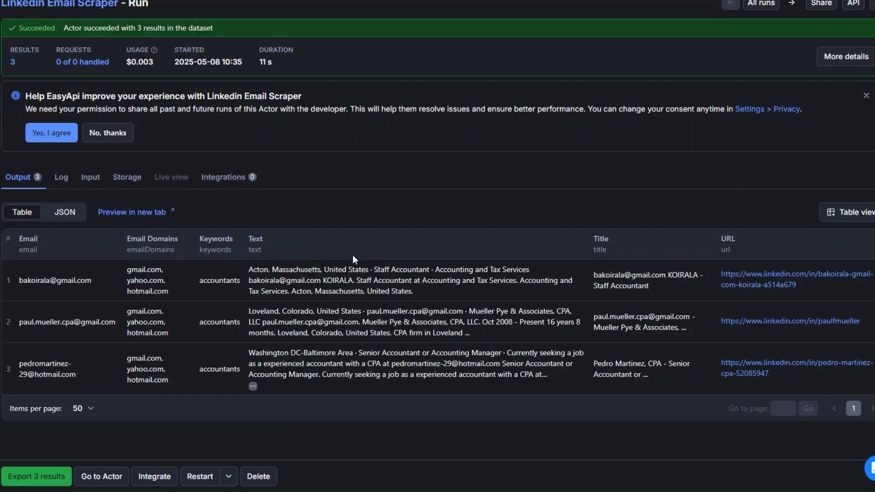
scroll(231, 193, up, 1)
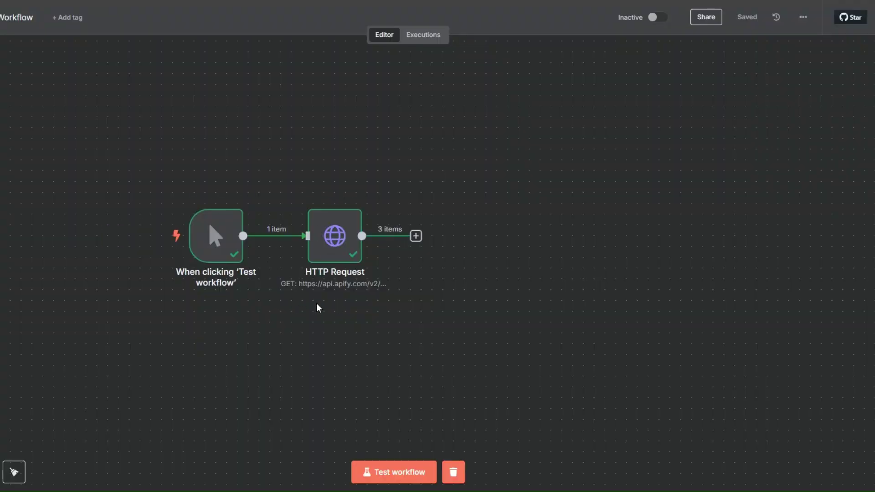
right_click(349, 253)
click(355, 264)
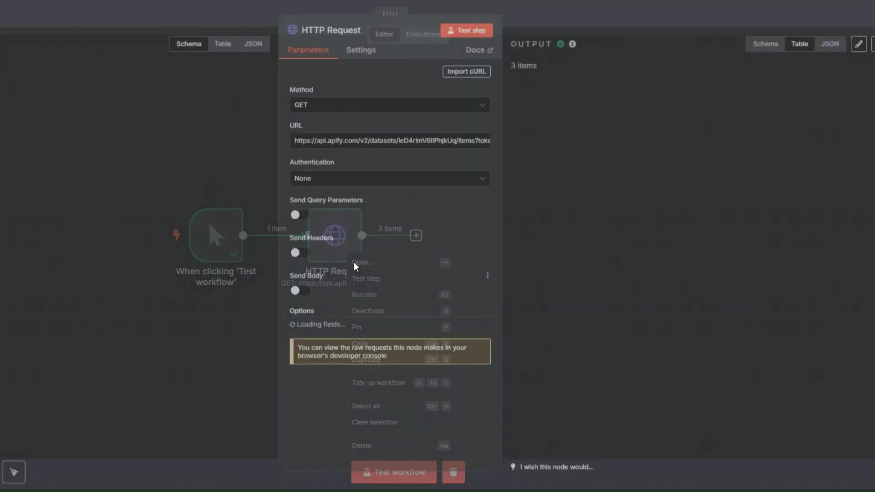
key(ctrl+a)
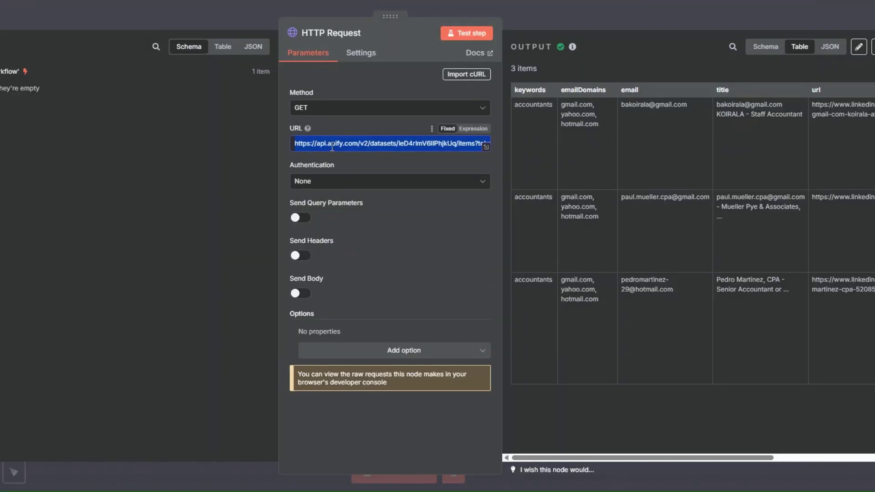
key(BackSpace)
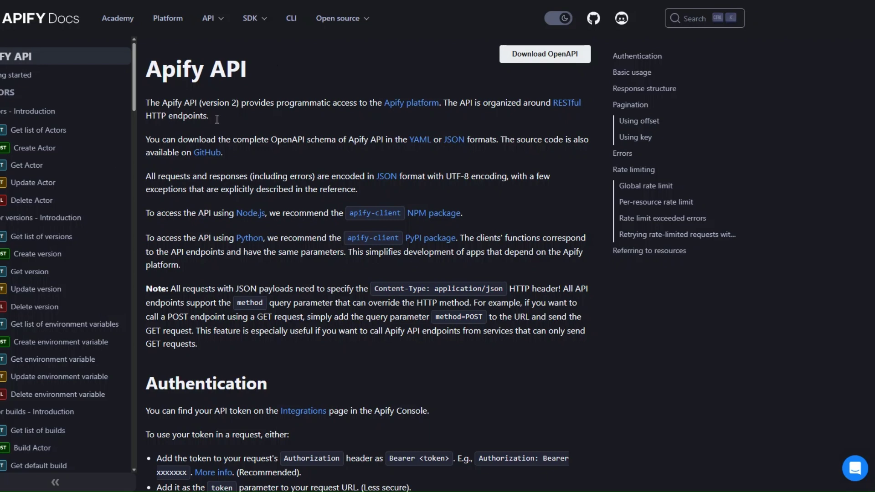
Open the Apify API docs for 'Run Actor synchronously with input and get dataset items'.
scroll(109, 178, down, 8)
scroll(110, 179, down, 1)
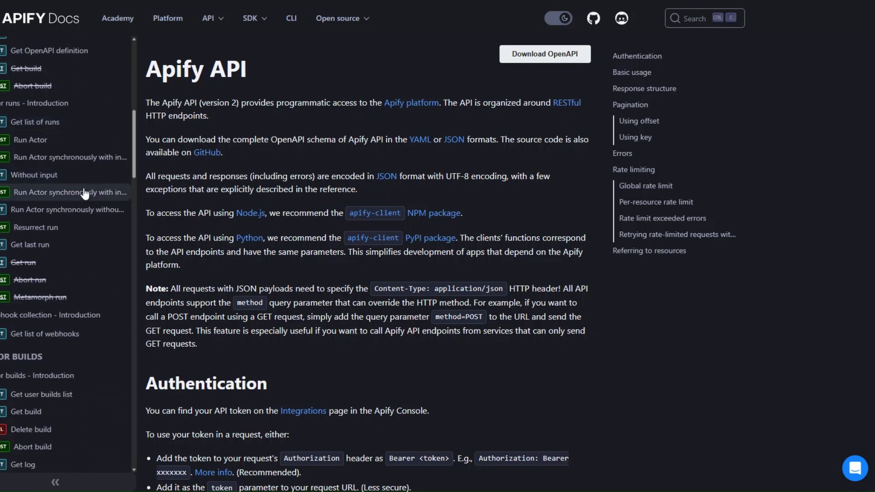
click(84, 193)
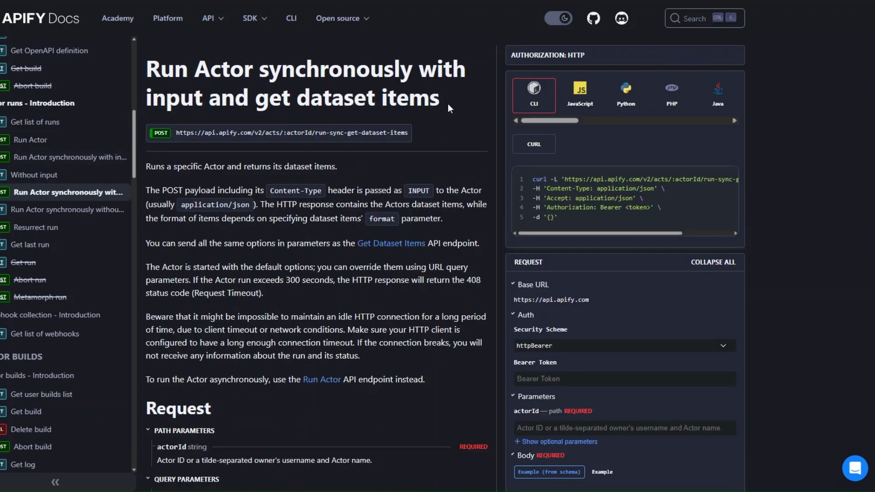
mouse_move(727, 185)
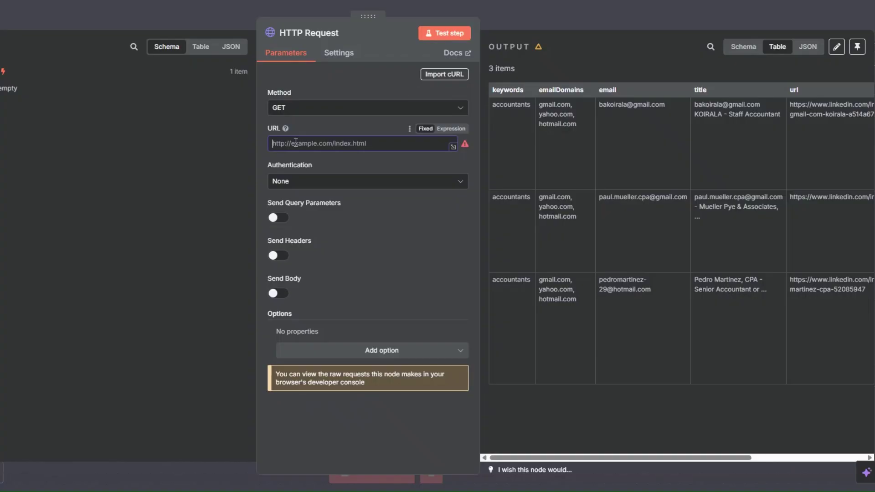
Import the copied Apify curl command, making the node a POST with Accept and Authorization headers.
click(449, 74)
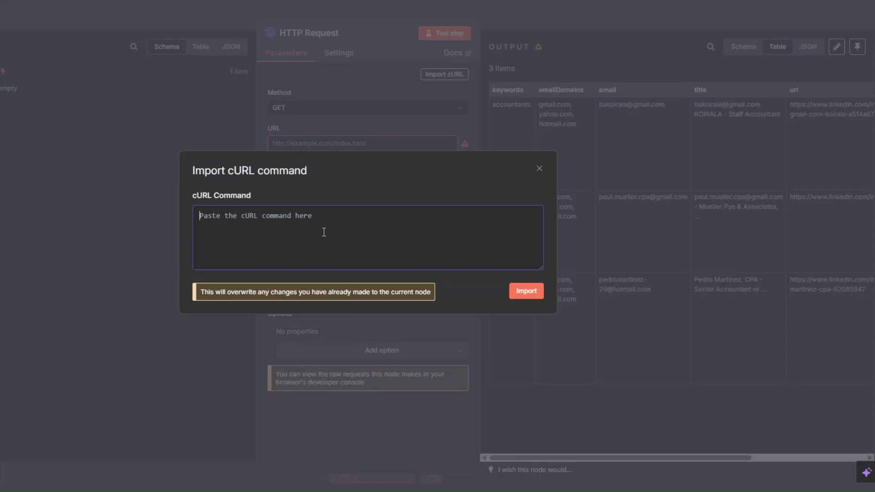
text(curl -L 'https://api.apify.com/v2/acts/:actorId/run-sync-get-dataset-items' \ -H 'Content-Type: application/json' \ -H 'Accept: application/json' \ -H 'Authorization: Bearer <token>' \ -d '{}')
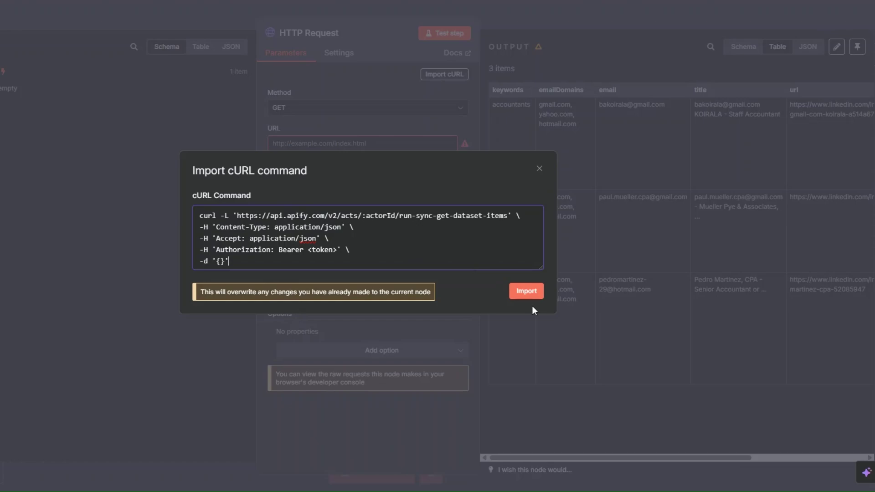
click(525, 292)
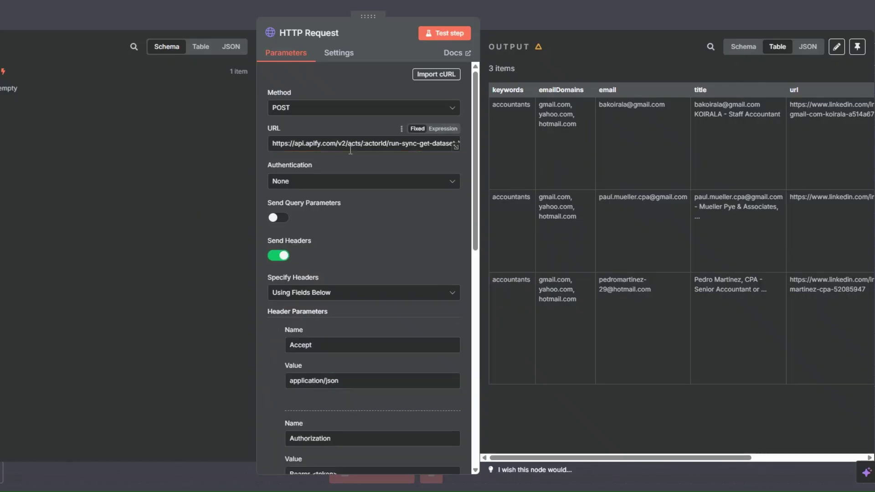
Delete the ':actorId' placeholder from the request URL.
double_click(377, 144)
scroll(386, 256, down, 5)
drag(311, 258, 348, 258)
scroll(382, 199, down, 6)
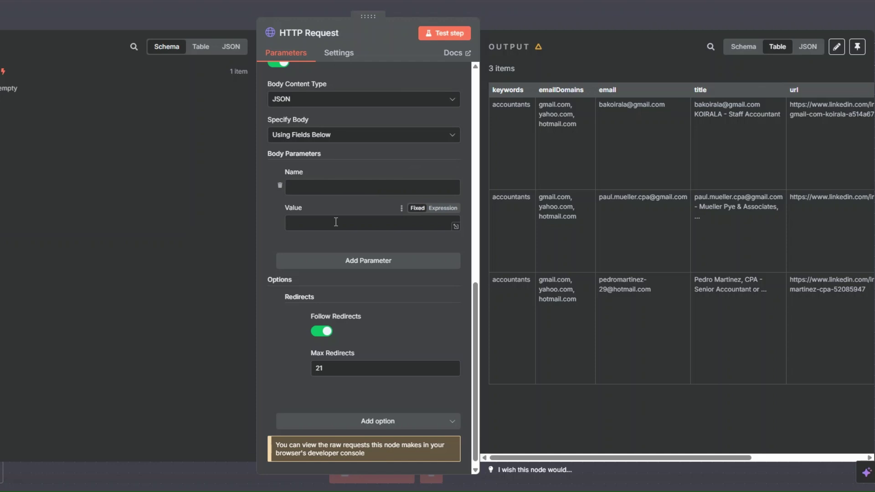
scroll(337, 218, up, 10)
drag(363, 143, 386, 144)
key(BackSpace)
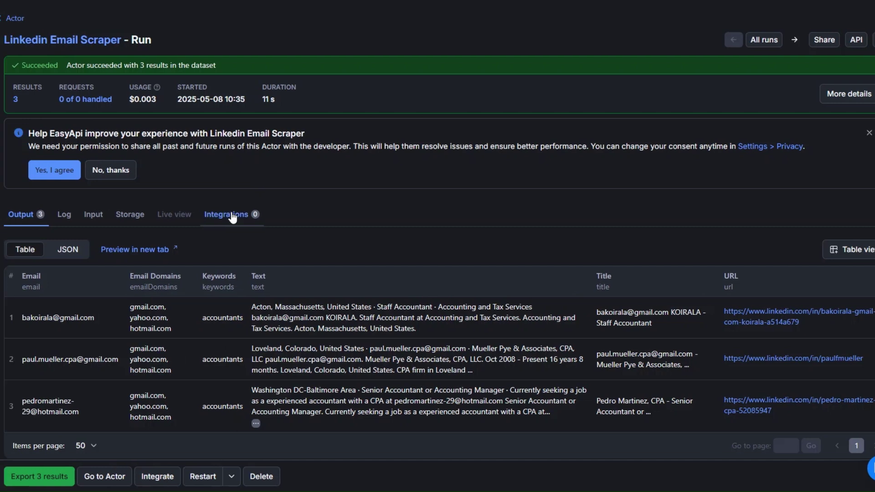
Go from the run page to the Linkedin Email Scraper actor page.
click(67, 44)
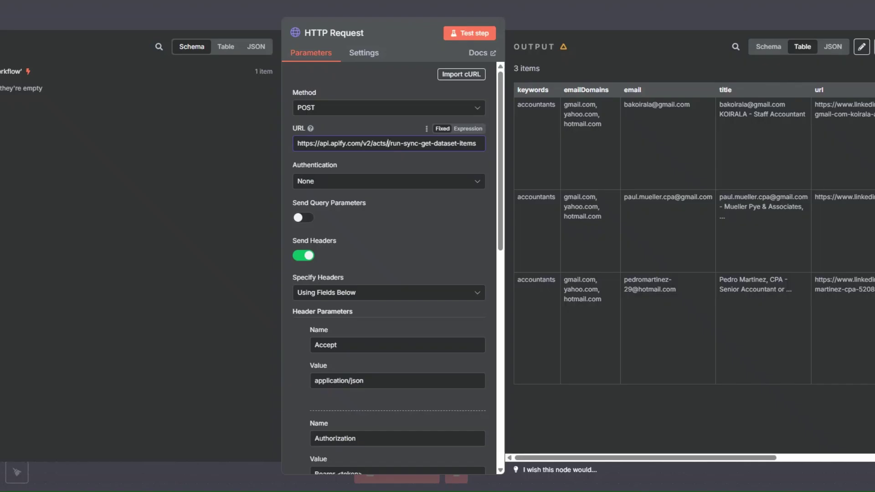
Paste the scraper's actor ID into the URL and make the Authorization value an expression reading 'Bearer'.
key(ctrl+v)
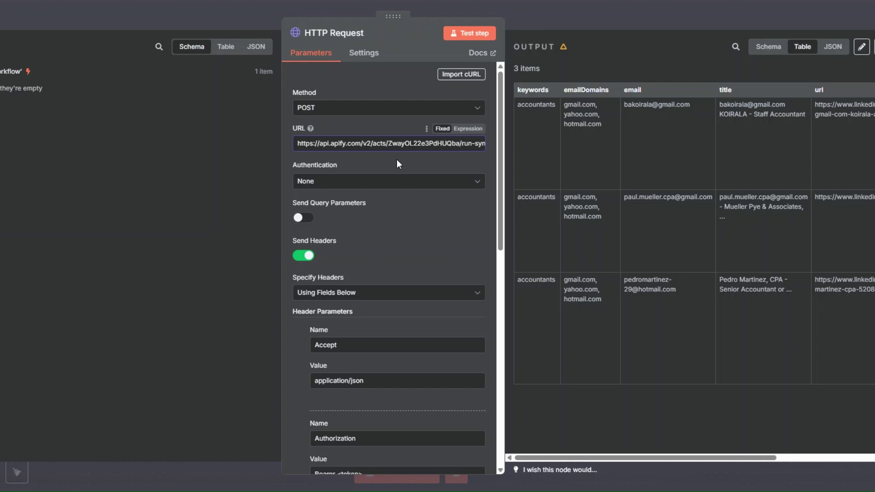
scroll(409, 229, down, 5)
drag(338, 258, 369, 257)
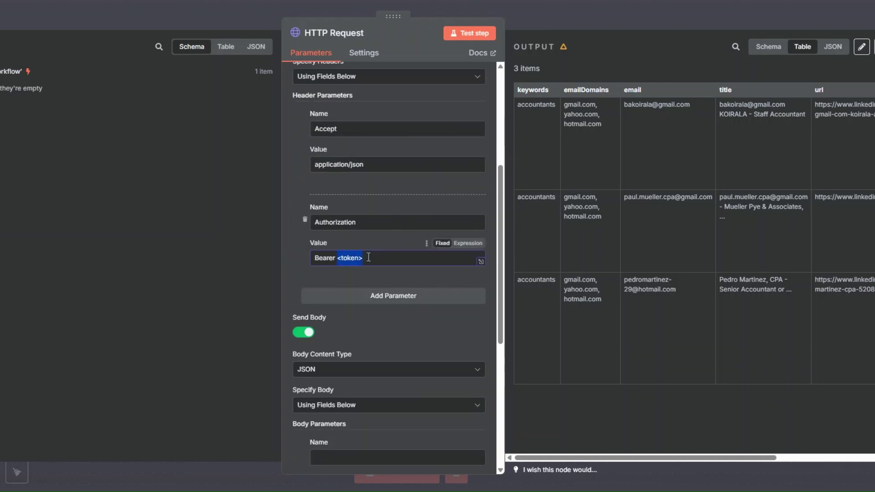
click(468, 243)
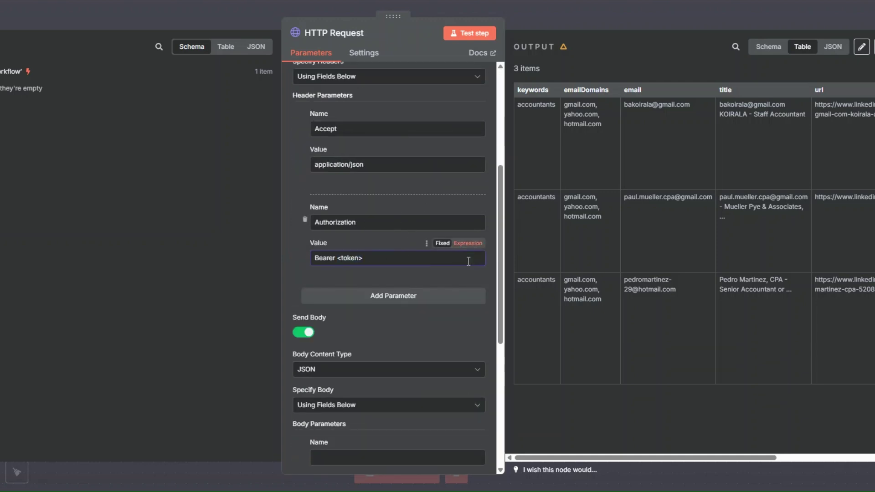
click(481, 261)
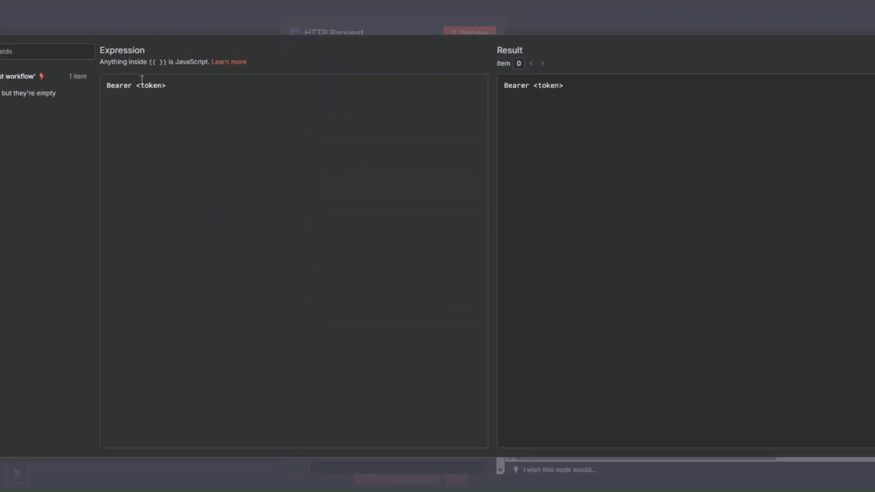
key(BackSpace)
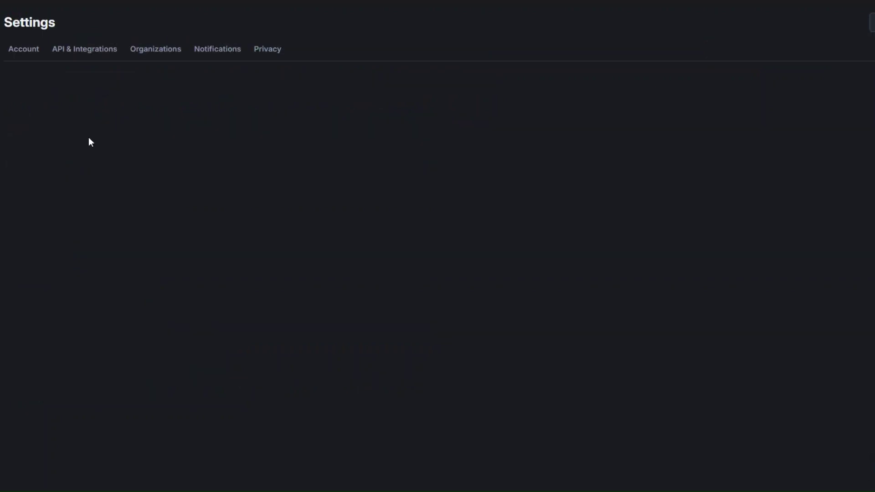
Create a personal API token described as 'test' and copy it.
click(83, 54)
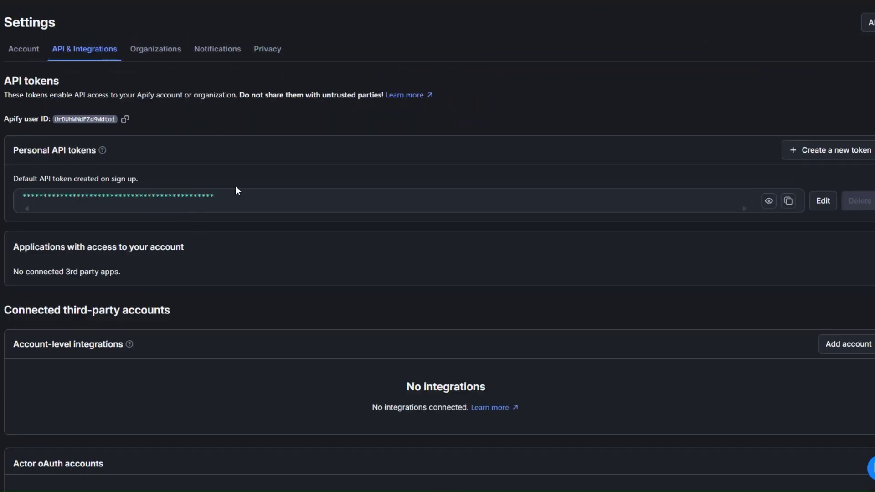
click(843, 151)
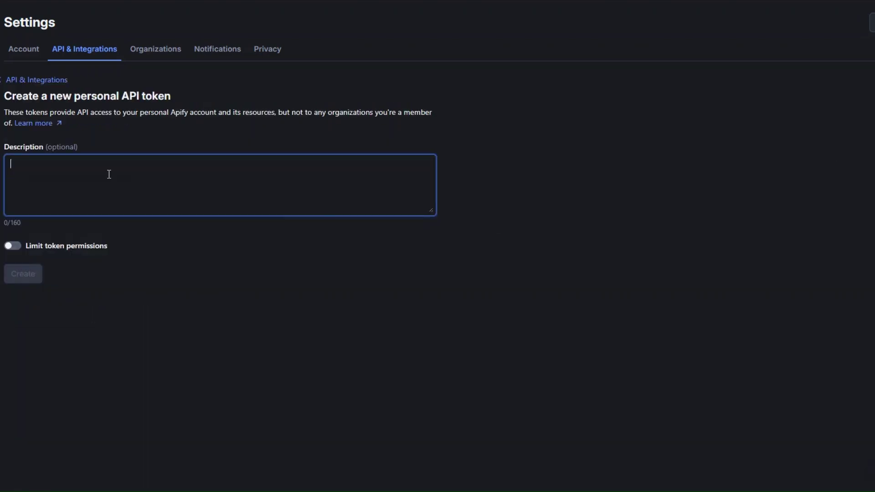
text(test)
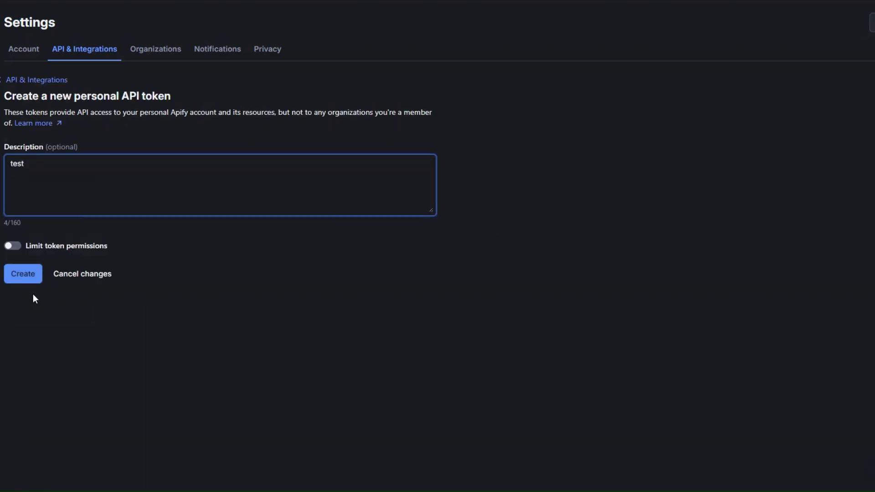
click(25, 277)
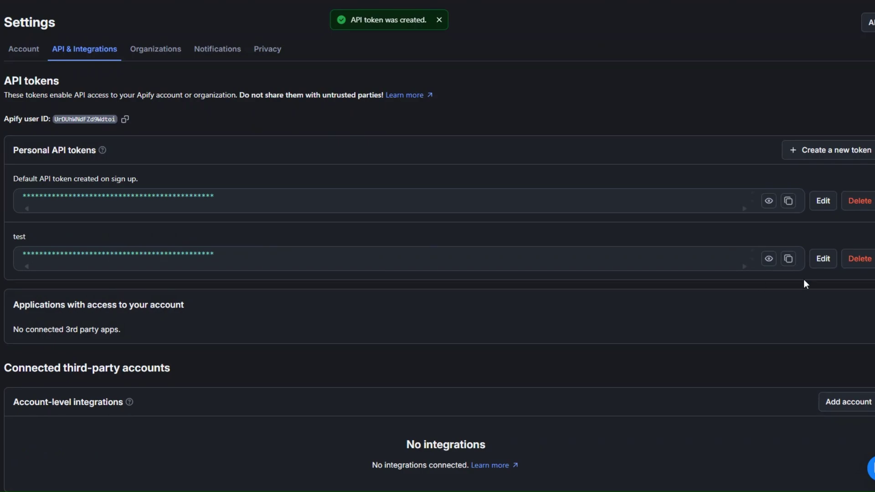
click(789, 259)
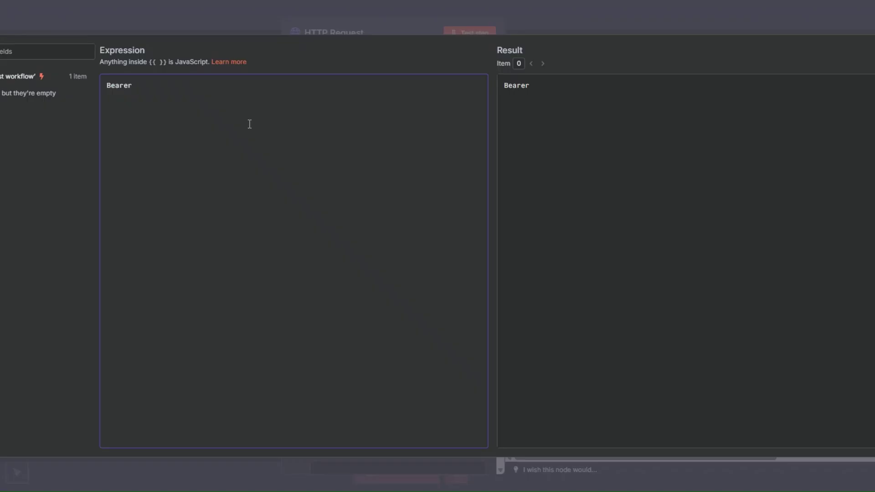
Paste the new token after 'Bearer' and set the request body to Using JSON.
key(ctrl+v)
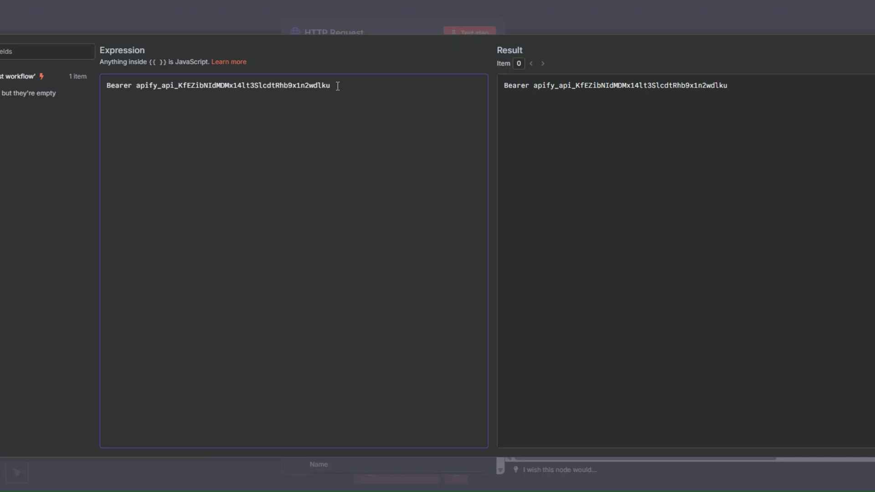
key(Escape)
scroll(338, 250, down, 4)
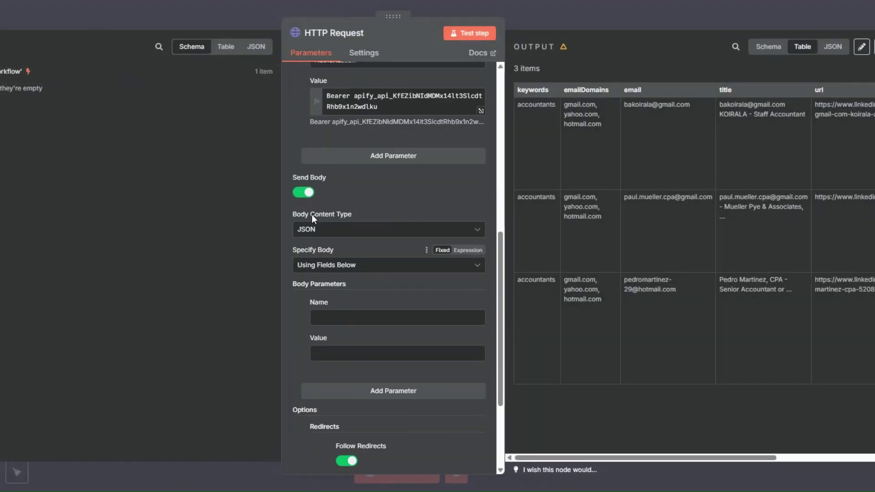
click(329, 266)
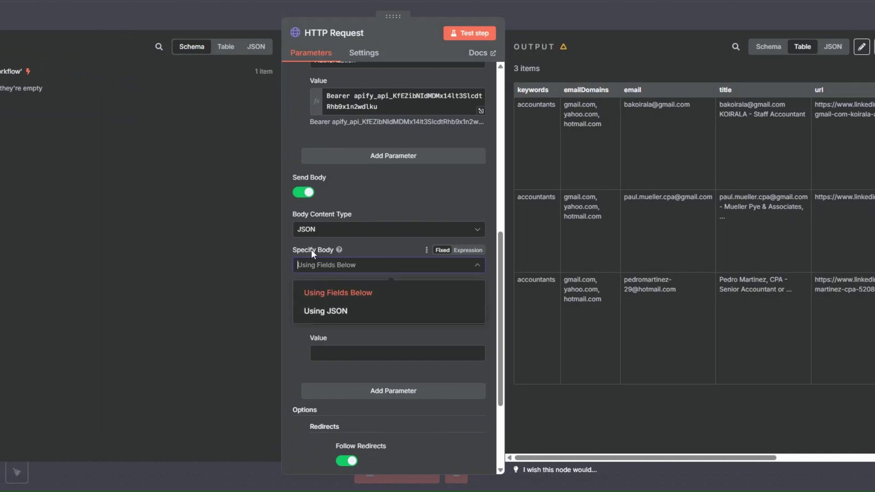
click(332, 310)
click(332, 304)
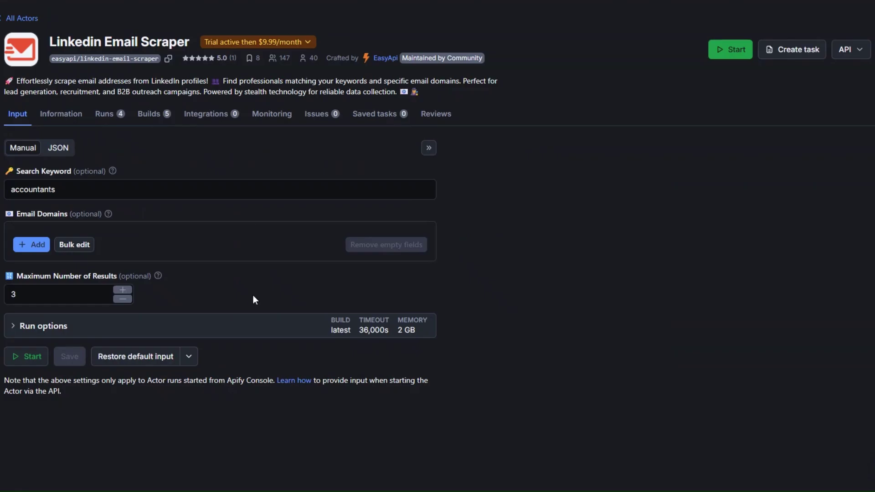
Copy the actor's input JSON from Apify Console for the request body.
click(62, 149)
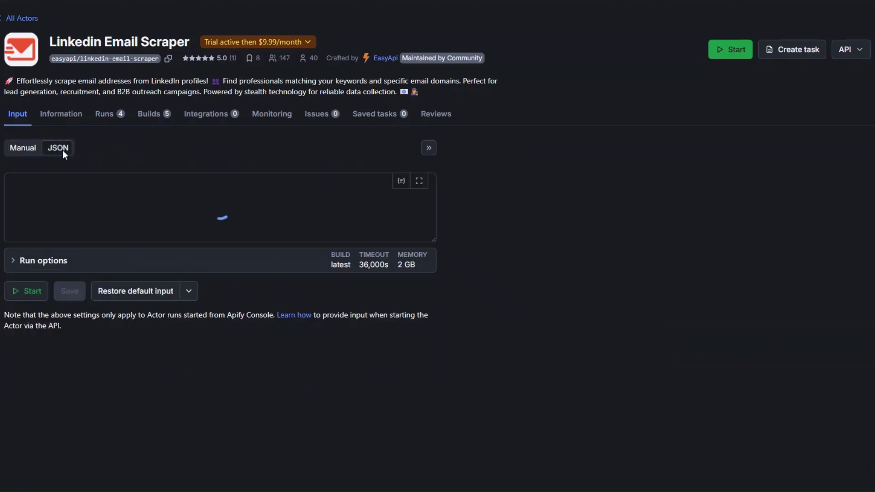
key(ctrl+a)
right_click(56, 185)
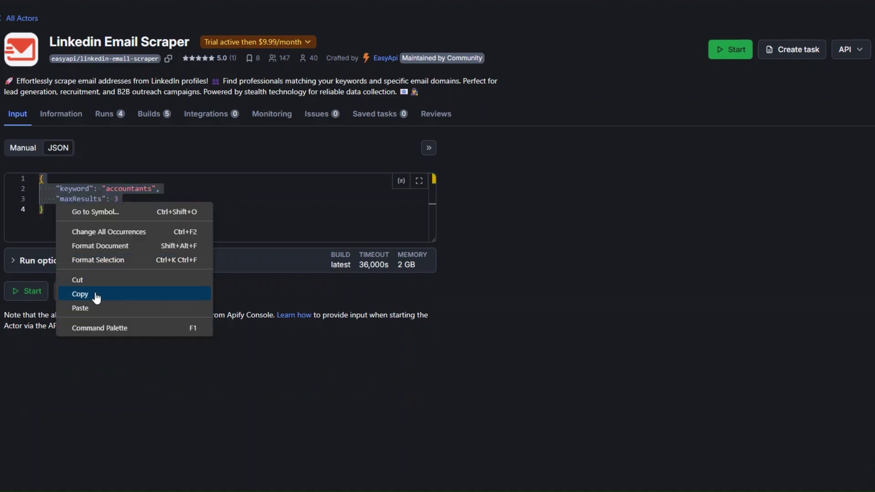
click(94, 294)
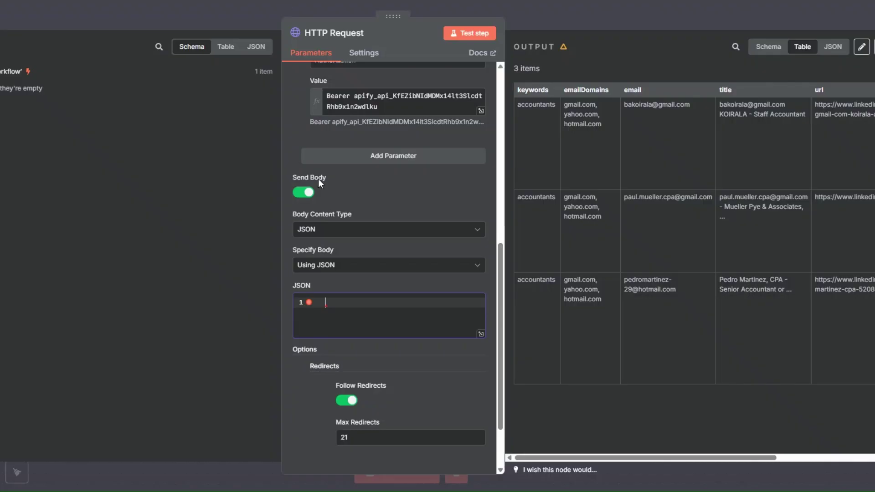
click(327, 307)
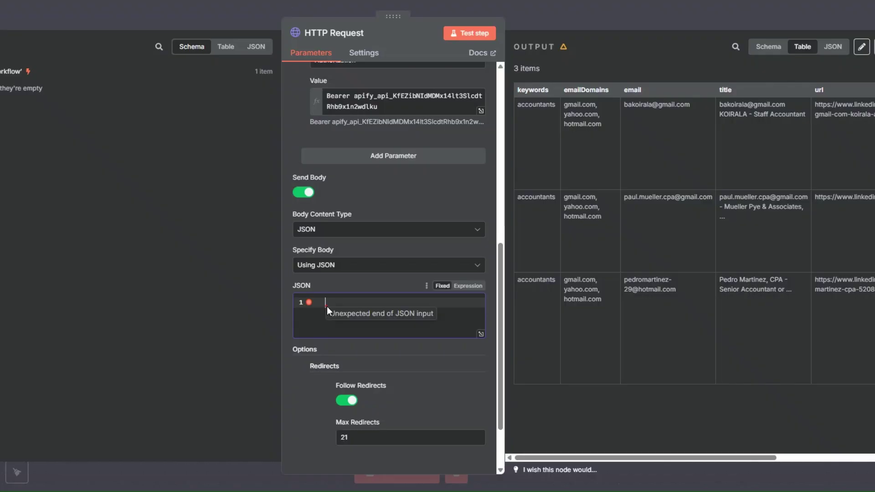
Paste the input JSON (keyword 'accountants', maxResults 3) into the body, rerun the workflow, check Apify runs.
key(ctrl+v)
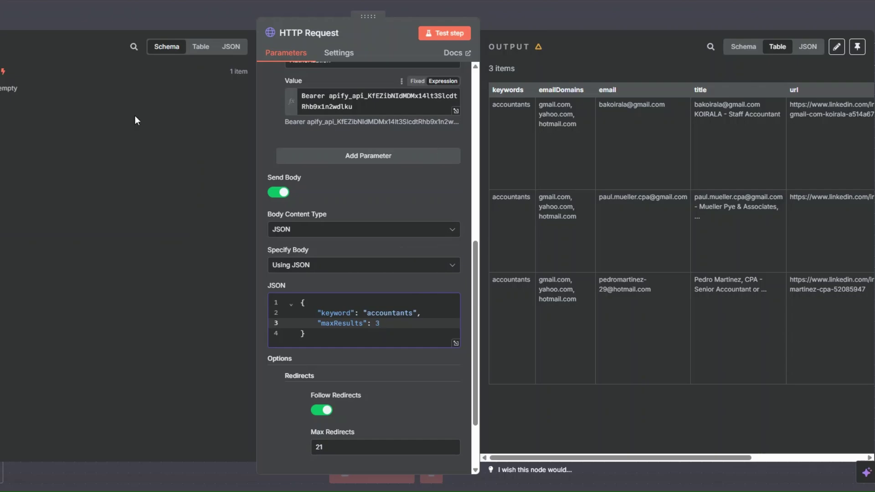
key(Escape)
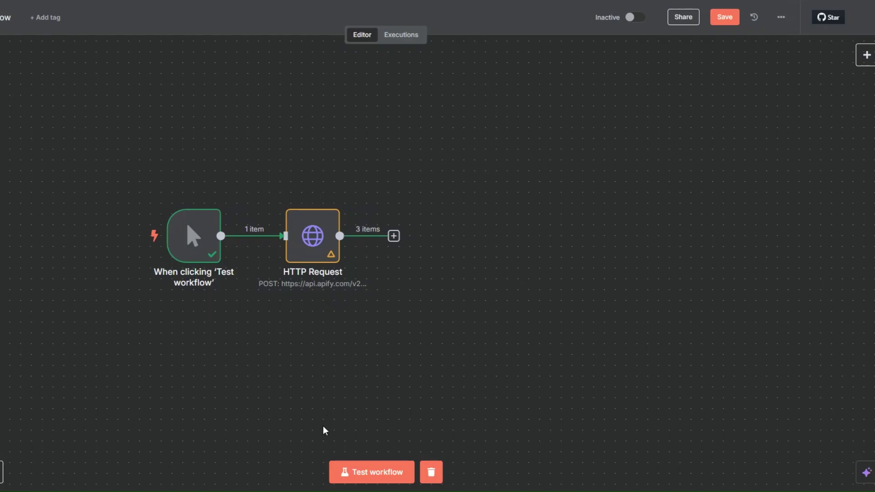
click(365, 476)
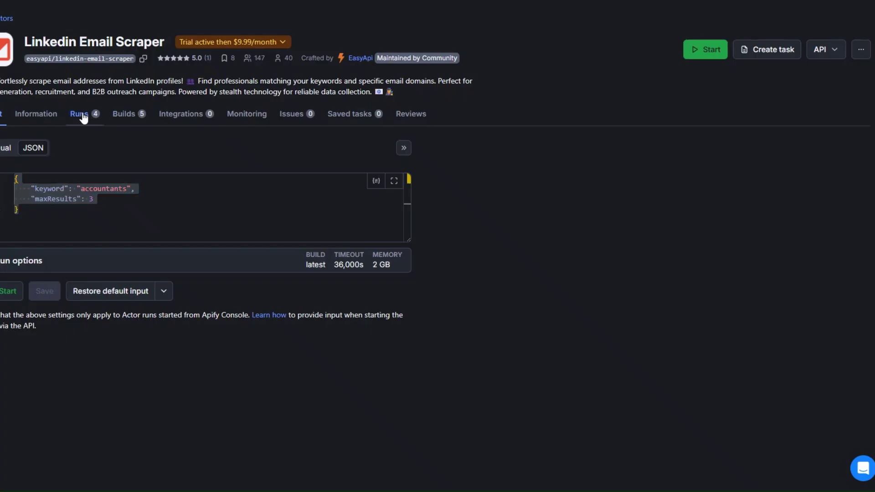
click(82, 116)
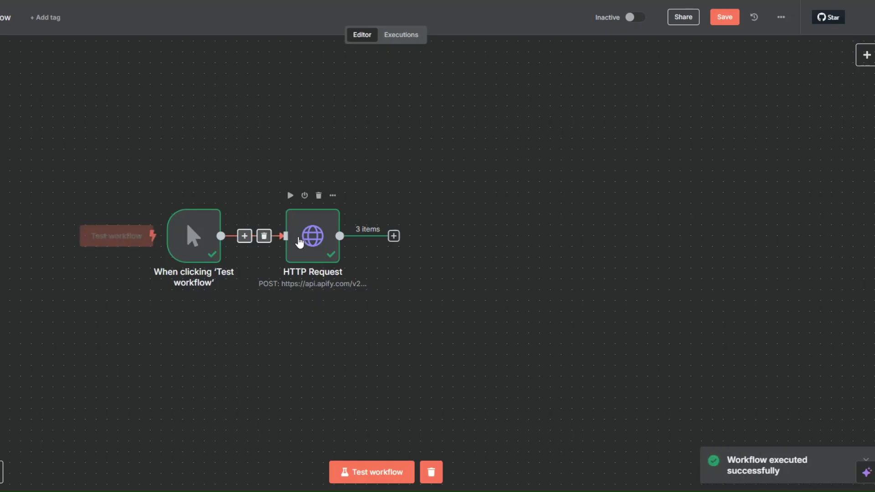
Reopen the HTTP Request node to check its POST run returned 3 items.
right_click(295, 242)
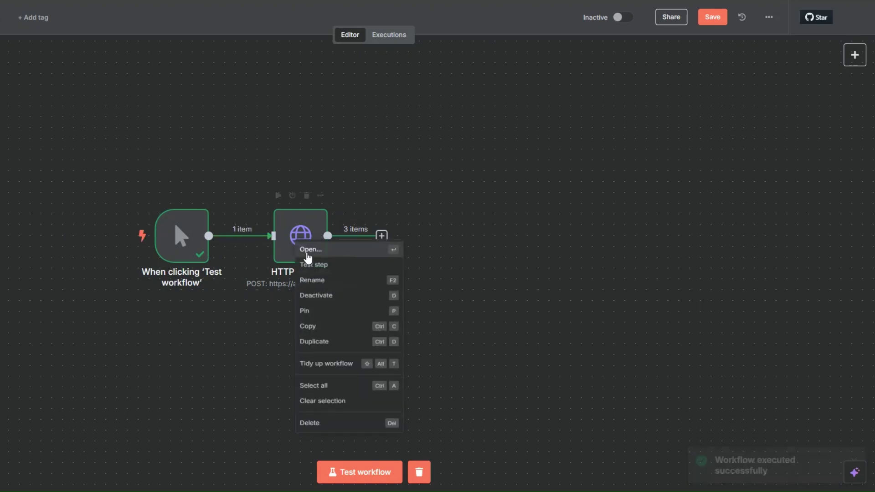
click(307, 254)
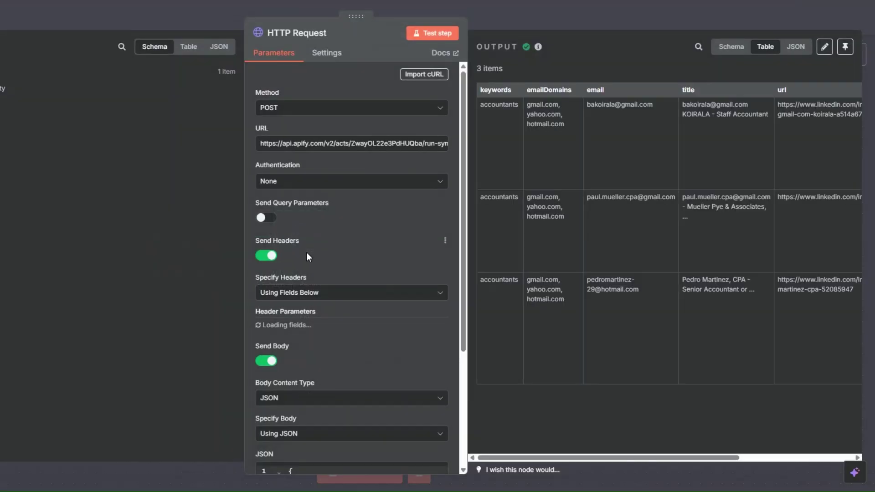
drag(542, 457, 527, 449)
key(Escape)
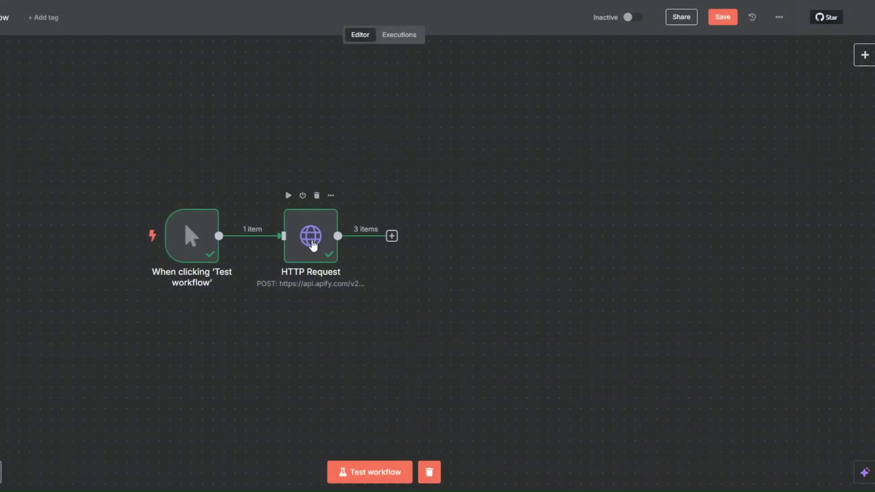
Rename the node to 'LinkedIn Leads Scraper' and save the workflow with Ctrl+S.
right_click(313, 246)
click(333, 288)
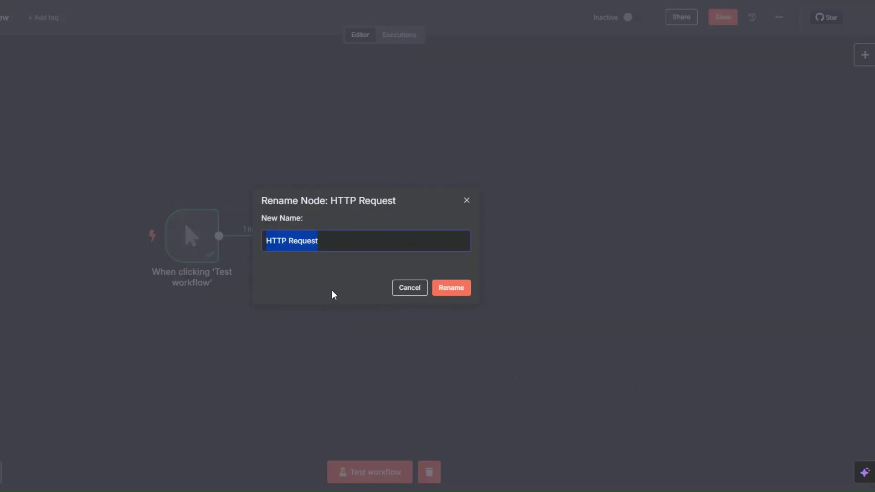
text(LinkedIn Leads Scraper)
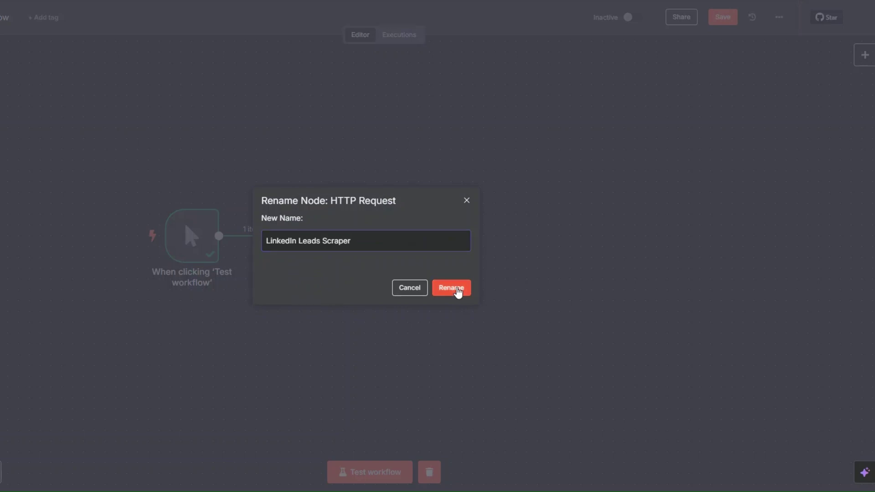
click(451, 288)
key(ctrl+s)
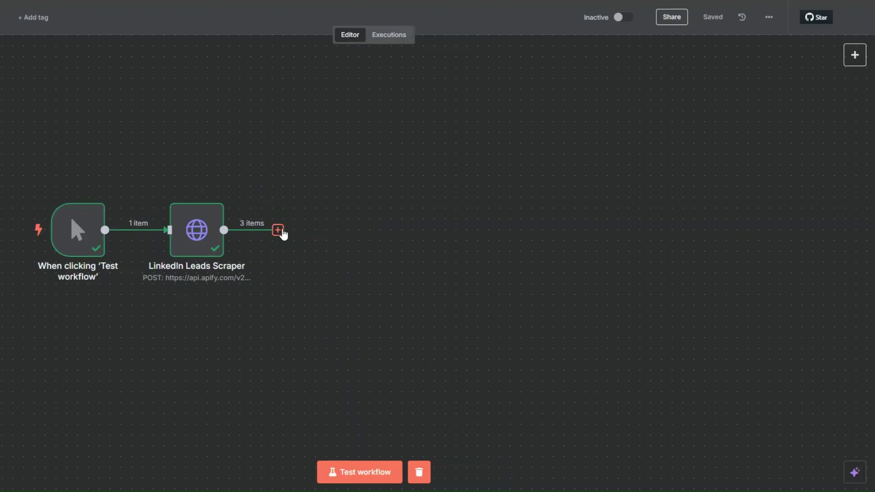
Add an OpenAI 'Message a Model' node after the LinkedIn Leads Scraper.
click(359, 230)
text(open)
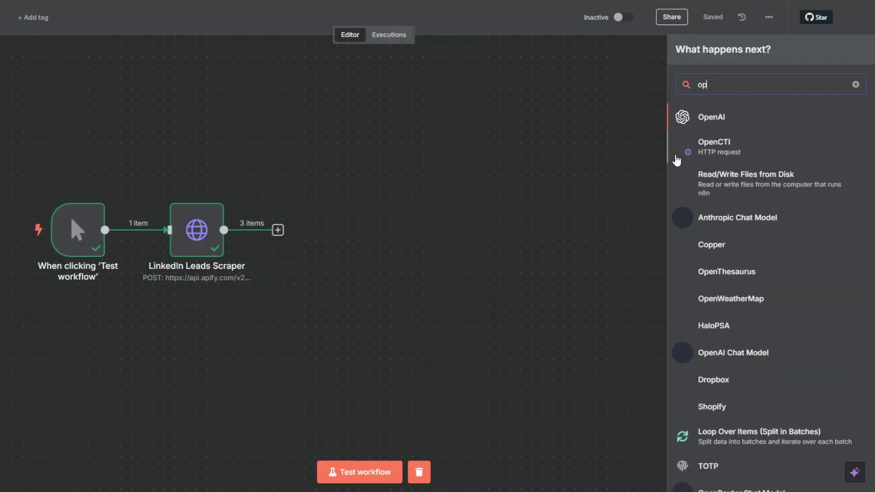
click(712, 118)
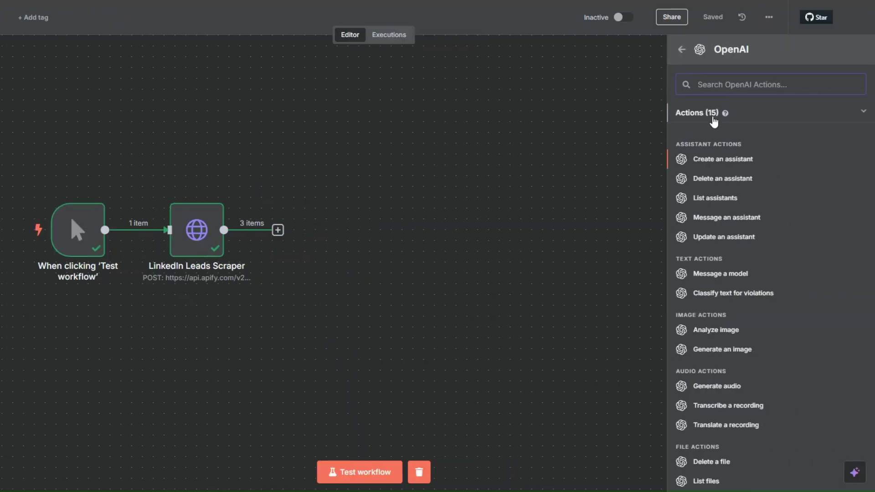
key(Return)
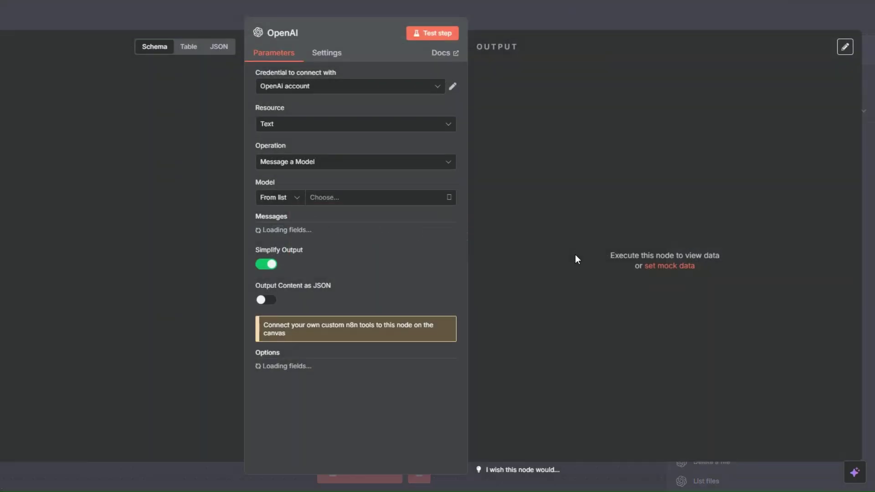
Start a new OpenAI credential, then discard it to keep the existing OpenAi account.
click(386, 93)
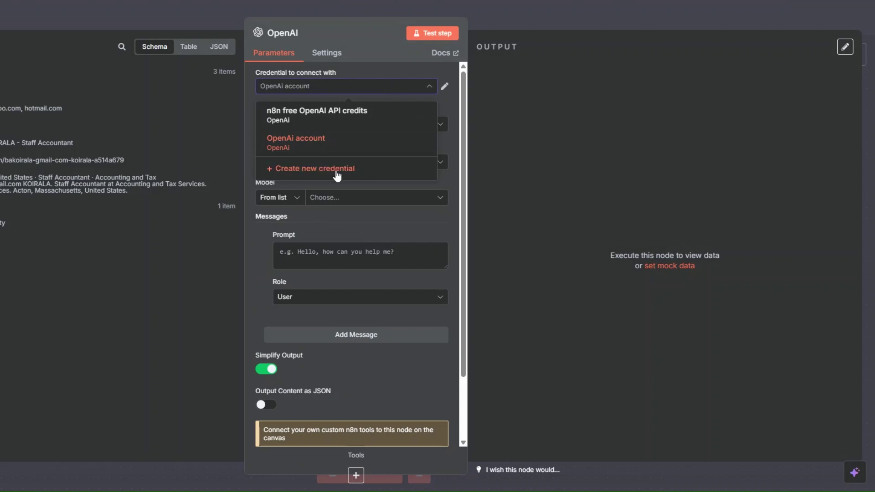
click(336, 169)
click(289, 182)
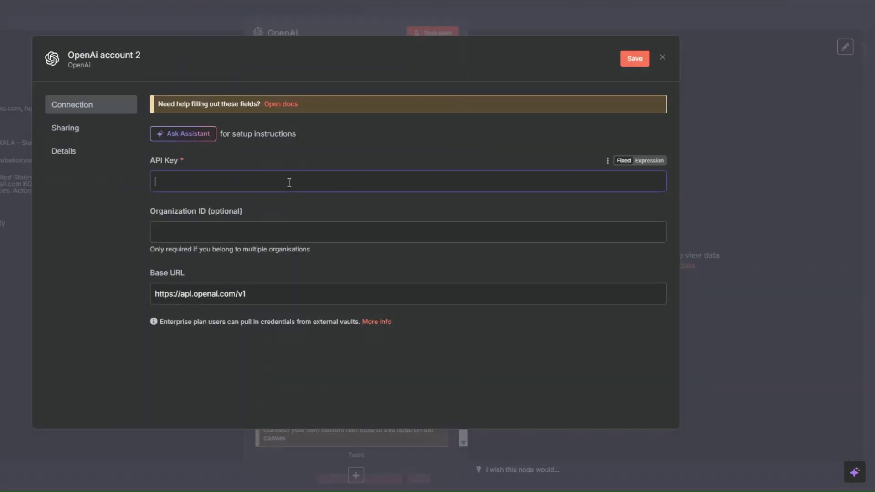
click(292, 157)
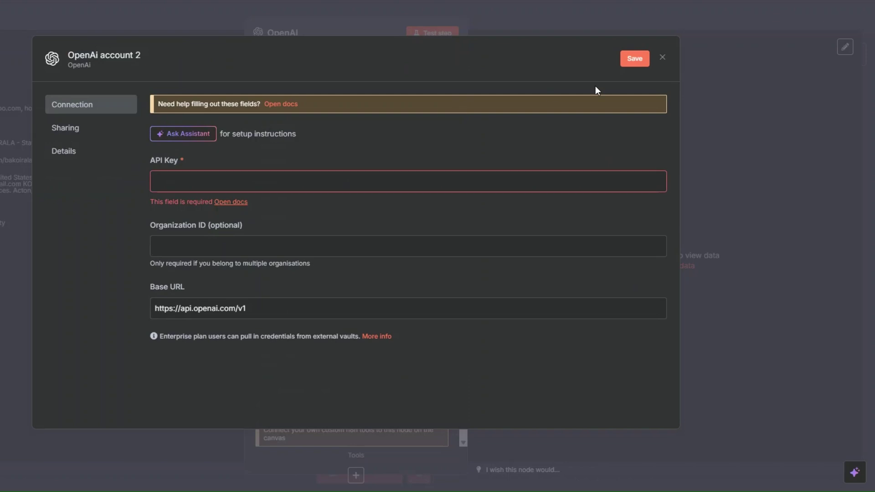
click(663, 59)
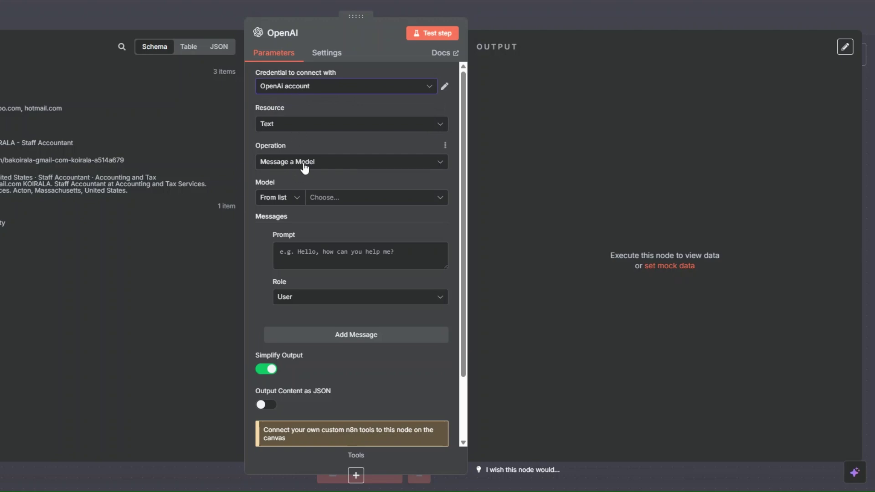
Set the OpenAI node's model to GPT-4.1-MINI.
click(321, 200)
scroll(326, 319, down, 2)
scroll(337, 273, up, 2)
scroll(330, 294, down, 5)
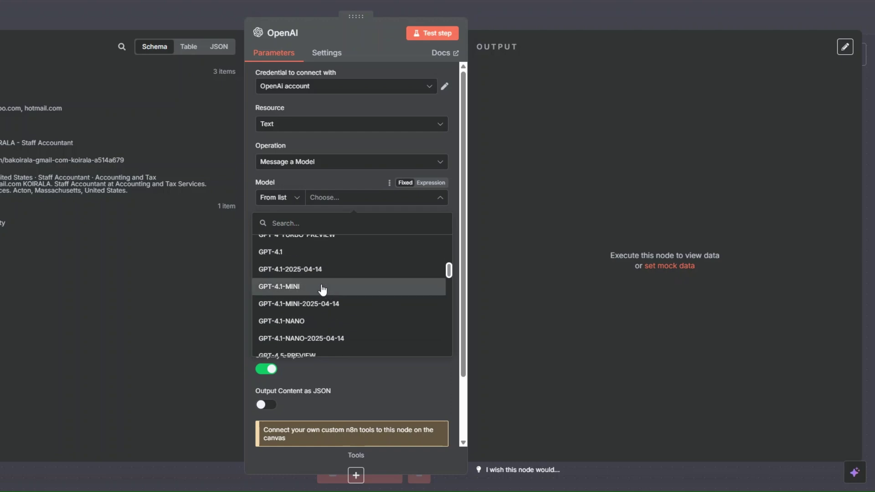
click(304, 286)
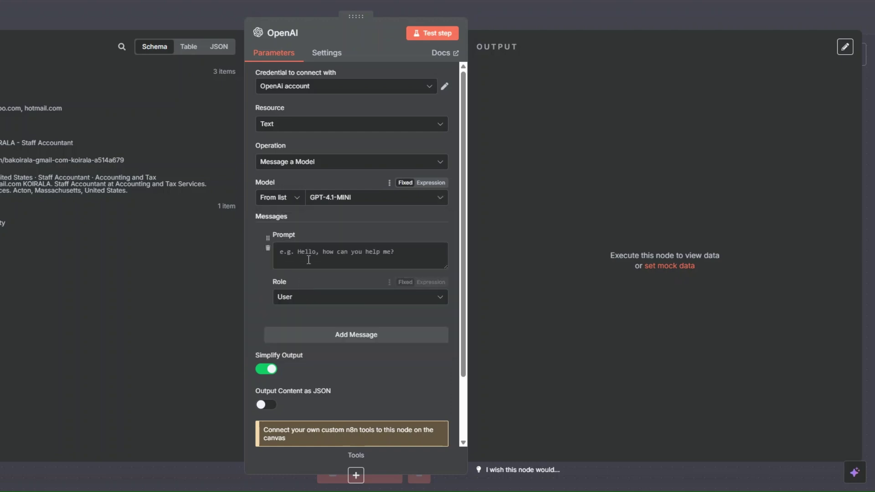
Make the first message a System message reading 'You are an intelligent writing assistant.'.
click(309, 260)
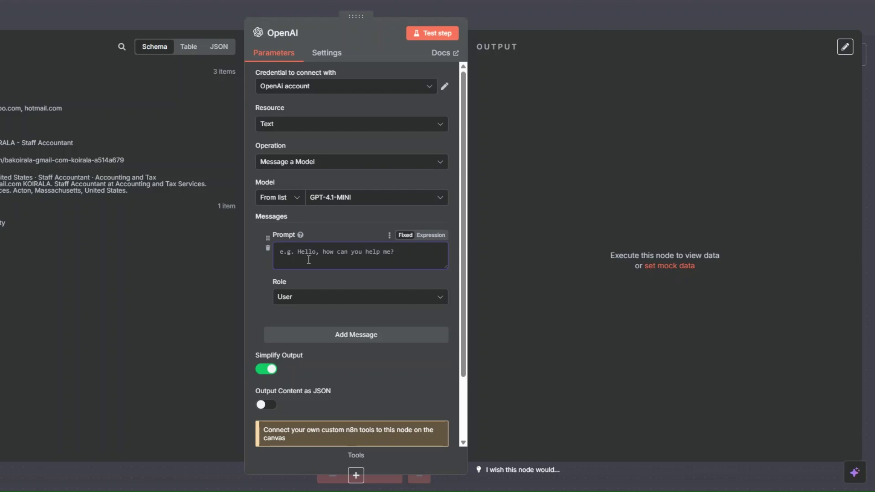
text(You are an intelligent writing assistant.)
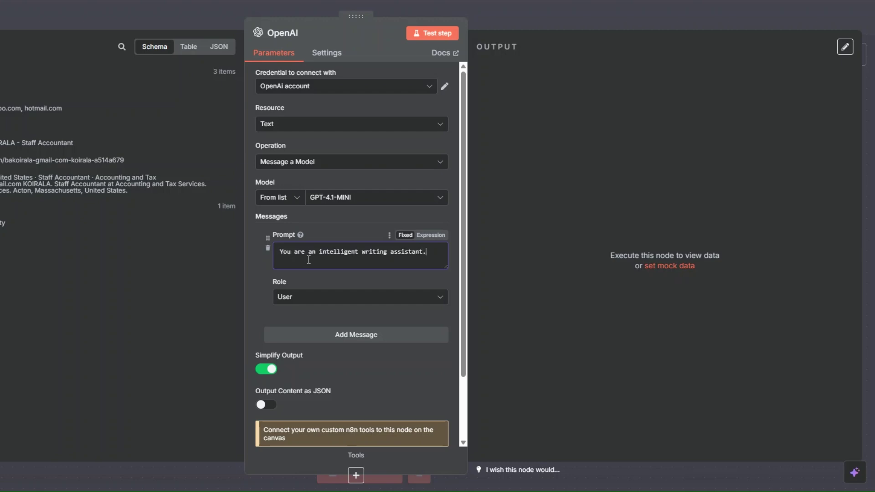
click(308, 298)
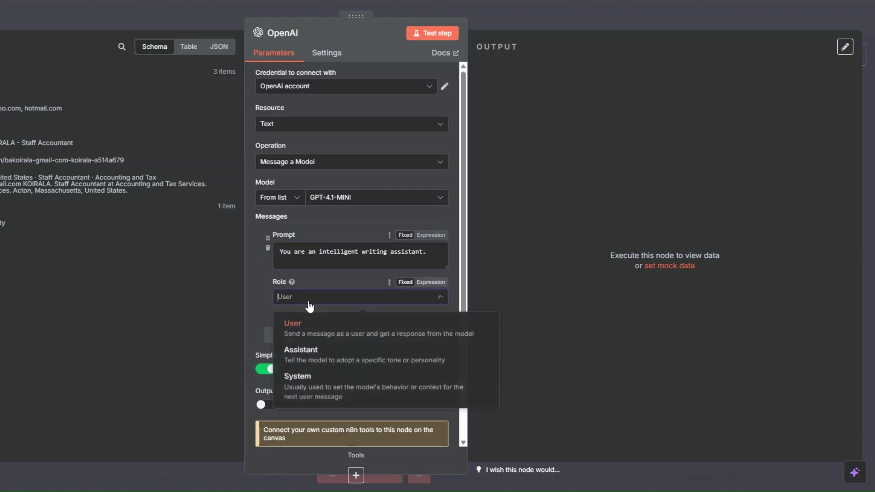
click(311, 385)
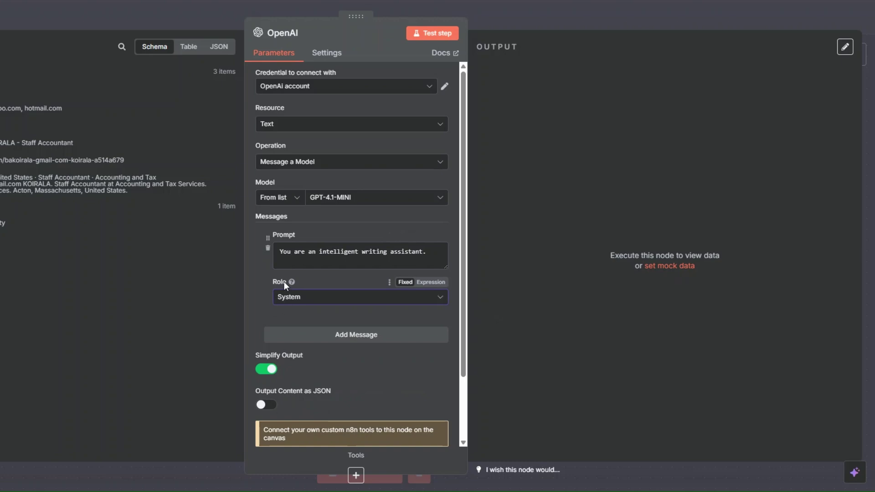
Add a second message and switch its prompt to an expression.
click(353, 337)
scroll(351, 310, down, 2)
click(419, 260)
click(431, 232)
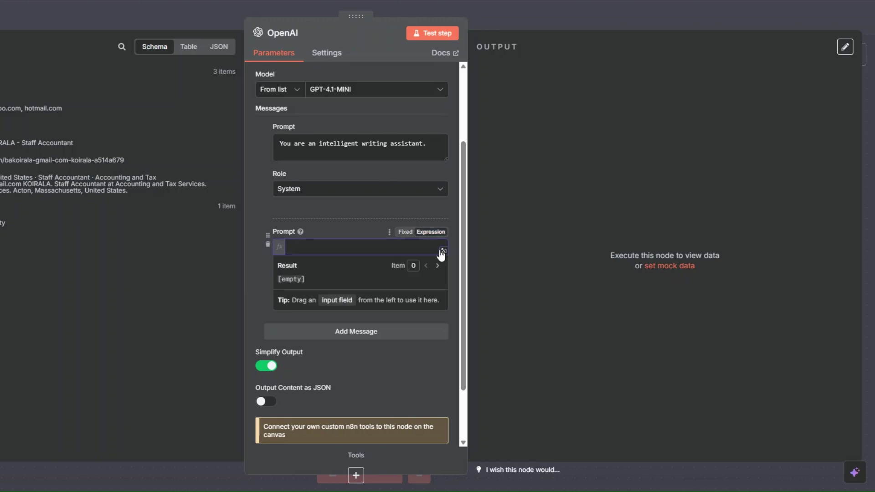
click(443, 251)
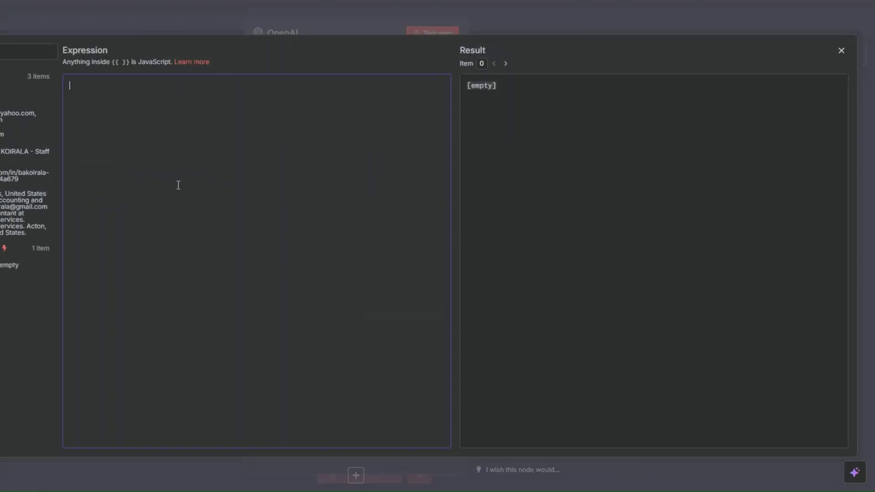
Paste the first-line prompt using {{ $json.text }} and {{ $json.url }}, correcting 'LinkedIn' and 'website' to 'Linkedin'.
text(Generate a personalized, intriguing, and captivating first line for a cold email based on the lead's Linkedin description data and LinkIn Link scraped from LinkedIn.  Description: {{ $json.text }} LinkedIn Link:{{ $json.url }}  The first line should be engaging, relevant, and complimentary, designed to hook the lead into reading further without being pushy or salesy.  ### Rules.  Output only the first line with no explanation or additional text.  Do not include suggestions or placeholders like "mention a specific property type or service" in the output.  The output should be a fully written, personalized first line based on the website content.  Do not include quotation marks around the first line.)
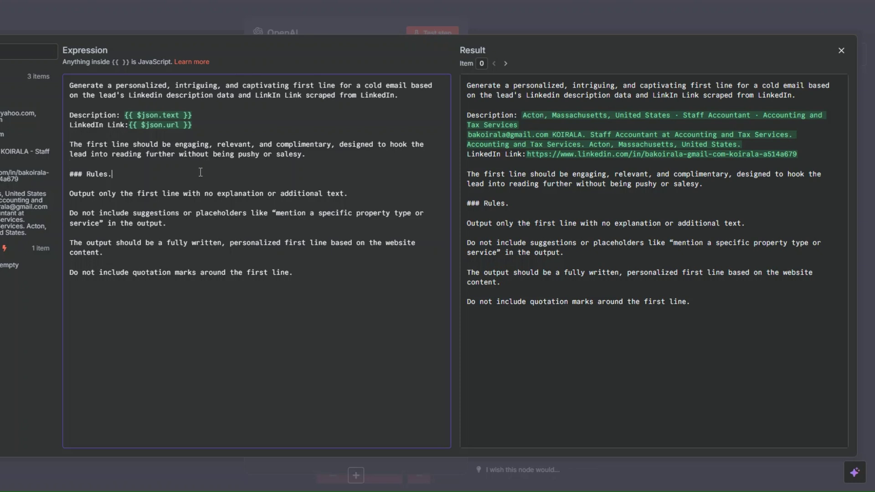
click(201, 172)
click(273, 96)
text(ed)
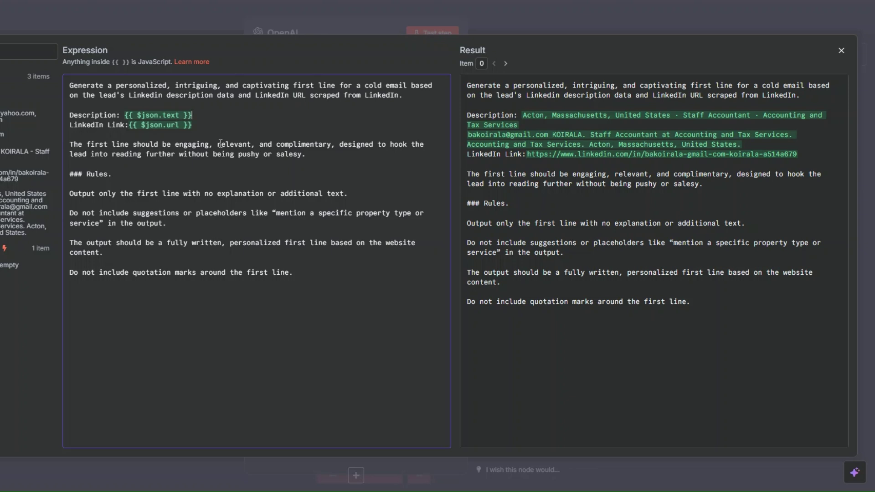
click(139, 181)
double_click(401, 243)
text(Linkedin)
click(164, 254)
click(294, 273)
Enable JSON output and test the OpenAI node, generating three first_line results.
key(Escape)
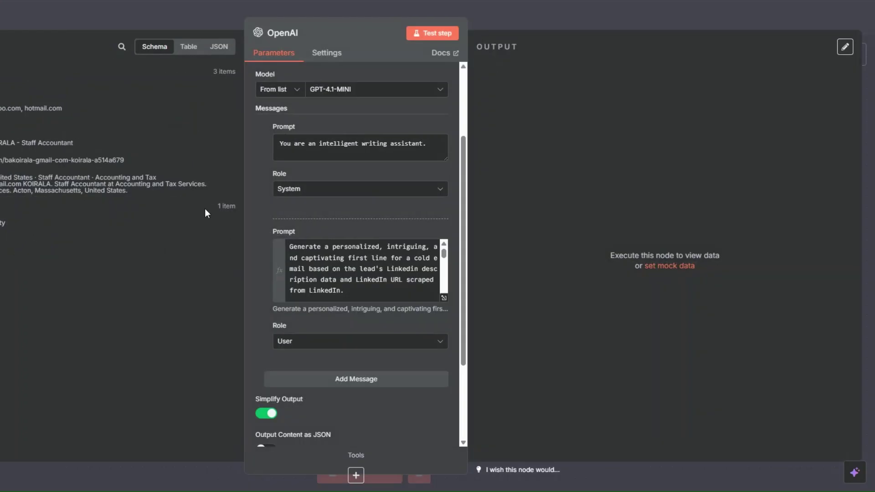
scroll(341, 205, down, 3)
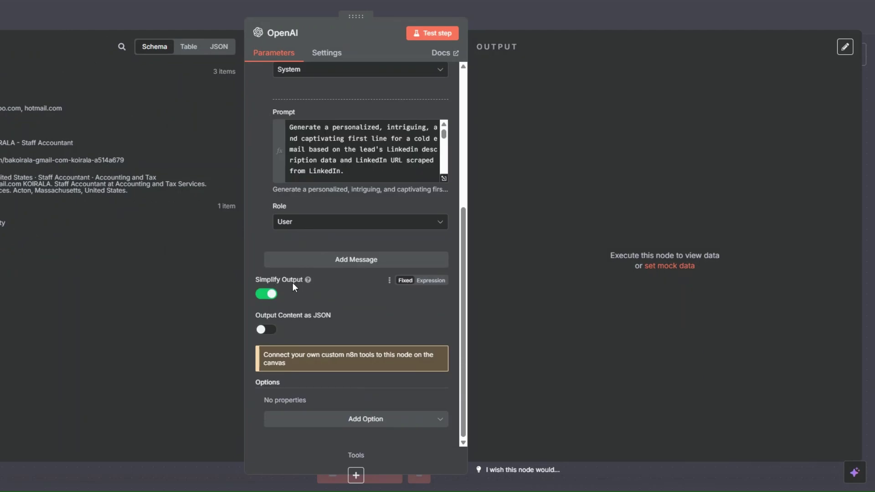
click(269, 329)
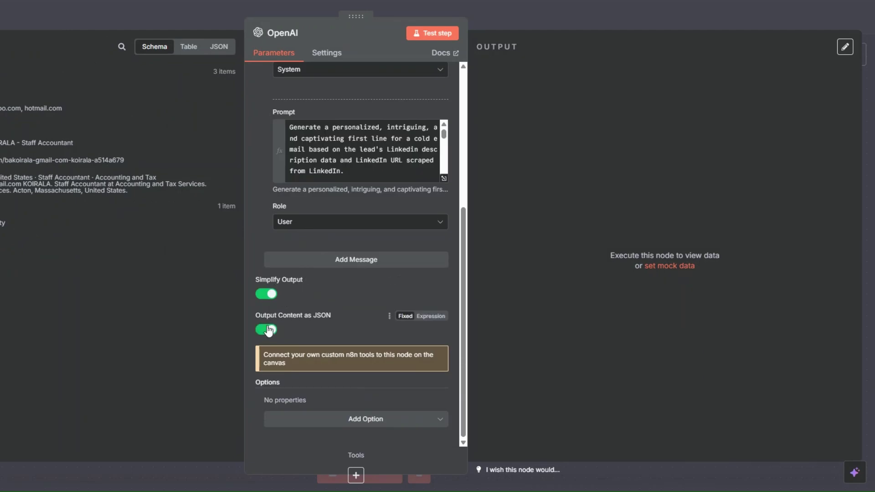
scroll(329, 315, up, 5)
scroll(330, 315, up, 1)
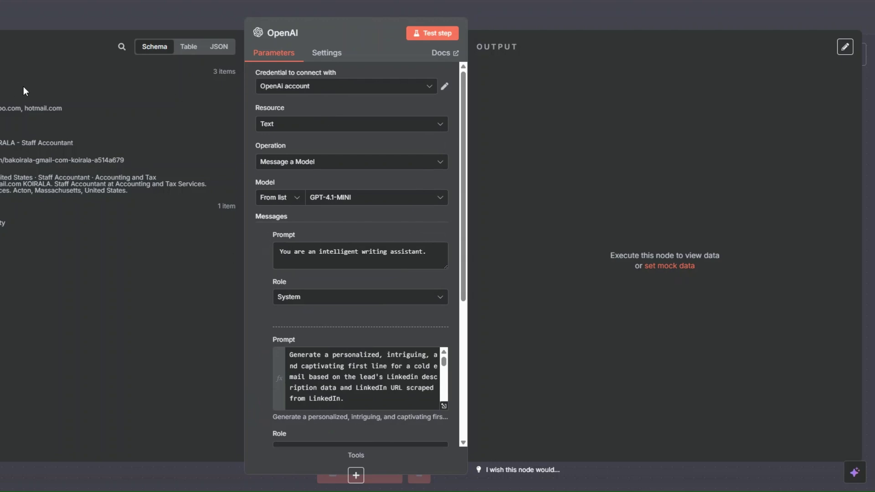
click(426, 35)
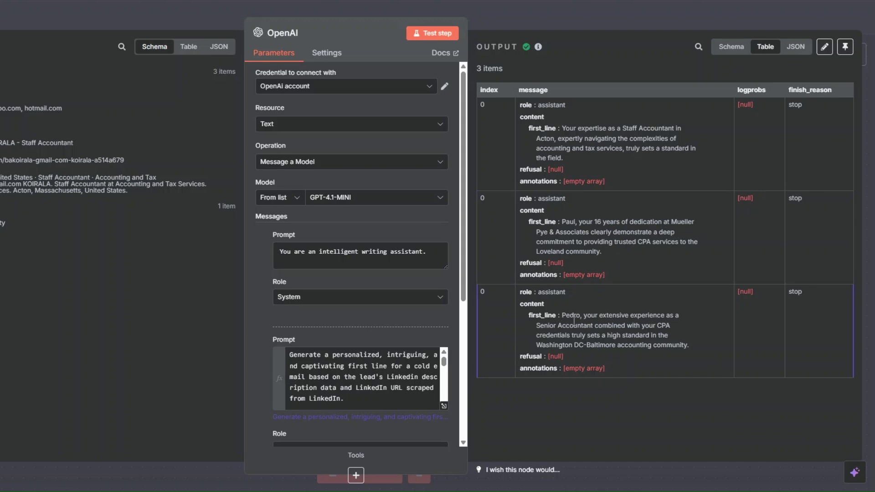
drag(561, 314, 690, 345)
Rename the OpenAI node to 'First Lines Generator' and reopen its settings.
click(707, 347)
key(Escape)
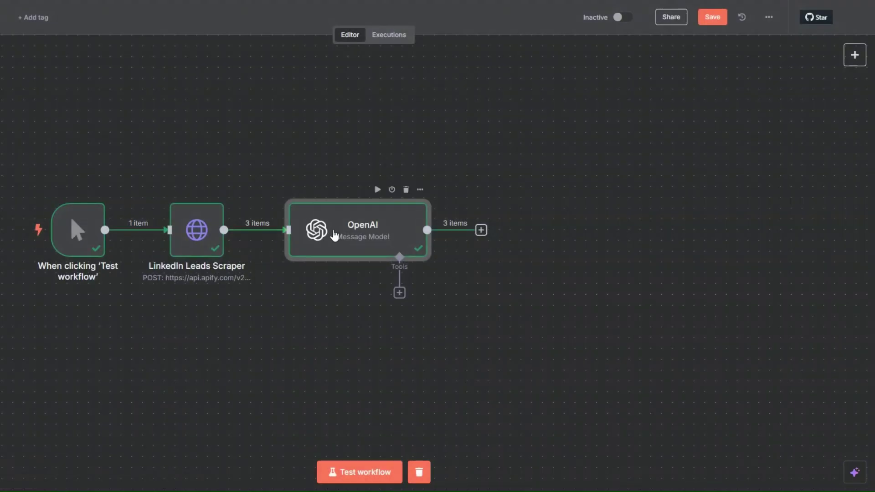
right_click(334, 234)
click(365, 280)
text(First Lin)
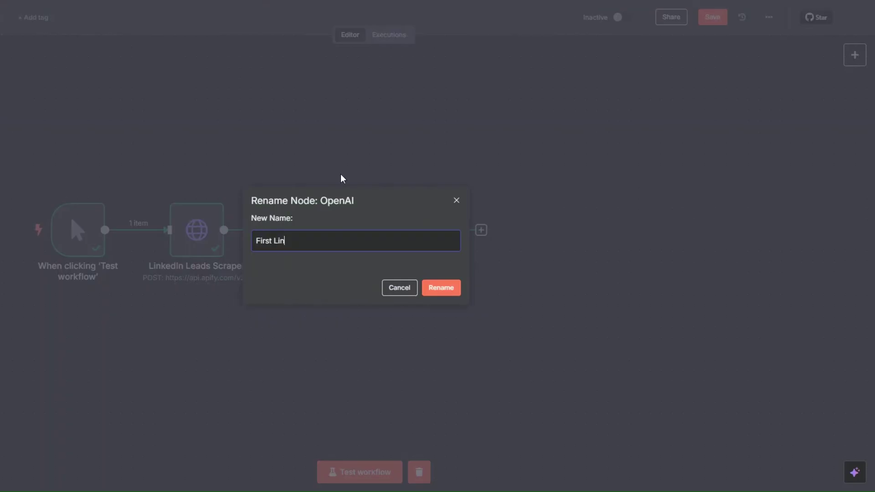
text(es Generator)
click(444, 288)
right_click(329, 241)
click(352, 248)
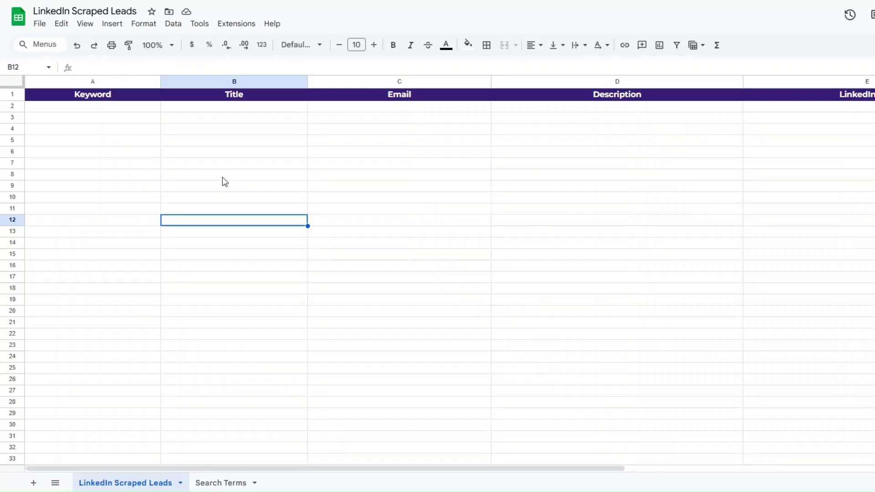
click(131, 166)
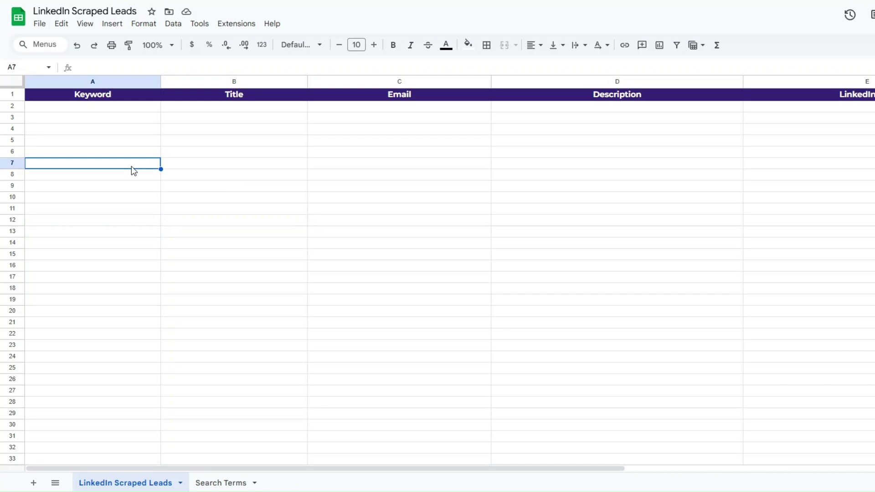
key(Down)
key(Down)
key(Down)
key(Down)
key(Down)
click(117, 167)
click(114, 131)
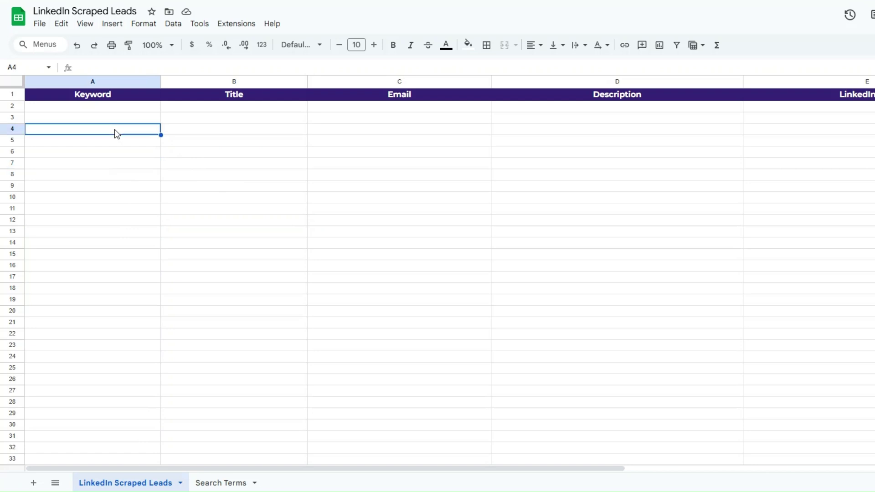
click(287, 153)
click(419, 120)
click(743, 130)
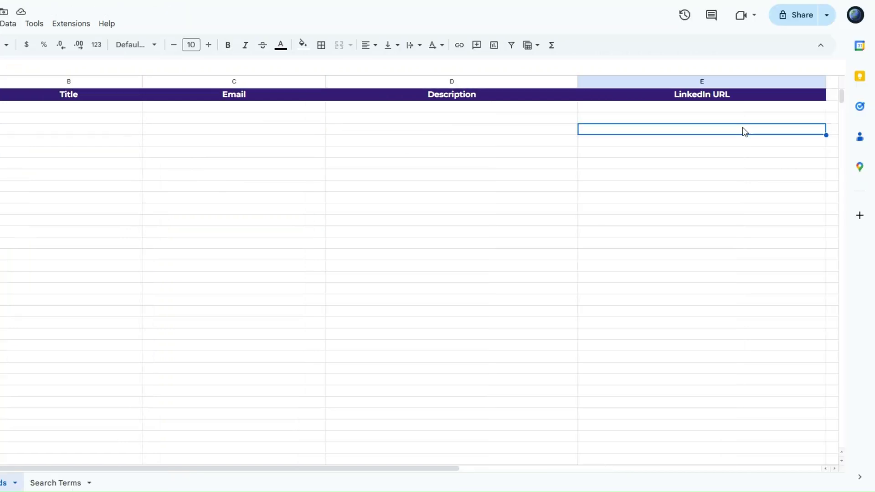
click(231, 155)
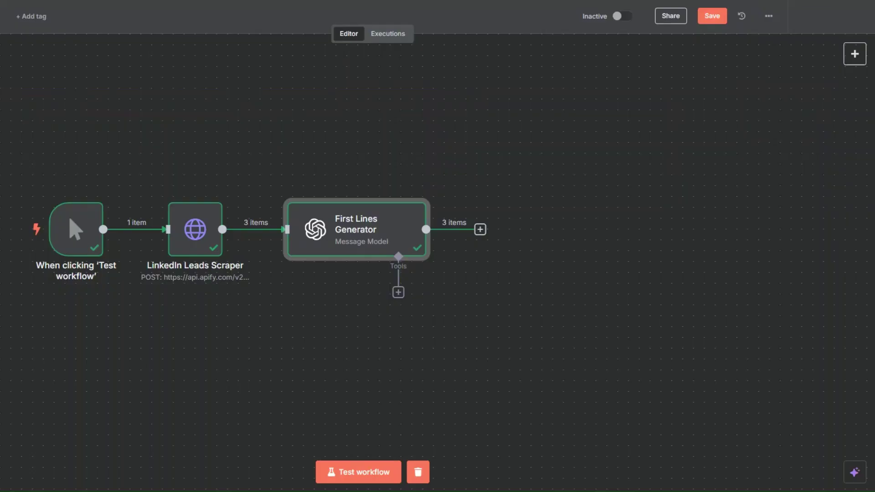
Add a Google Sheets 'Append row in sheet' node after First Lines Generator.
click(479, 229)
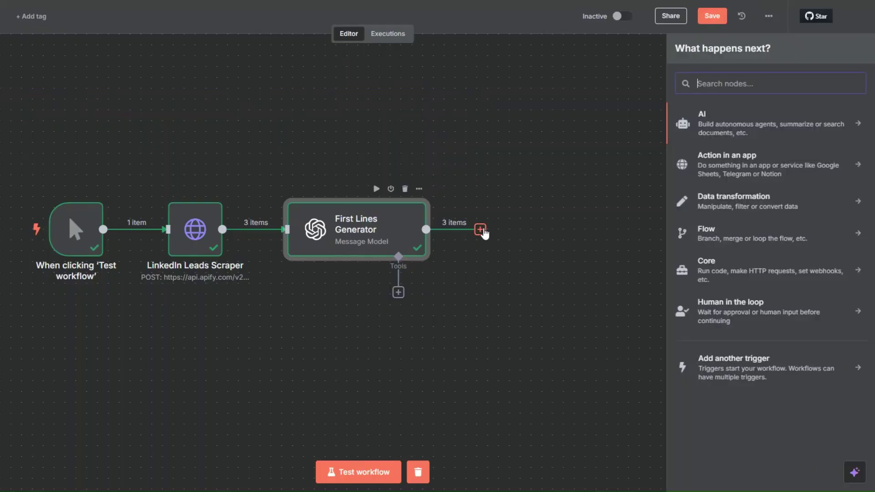
text(goo)
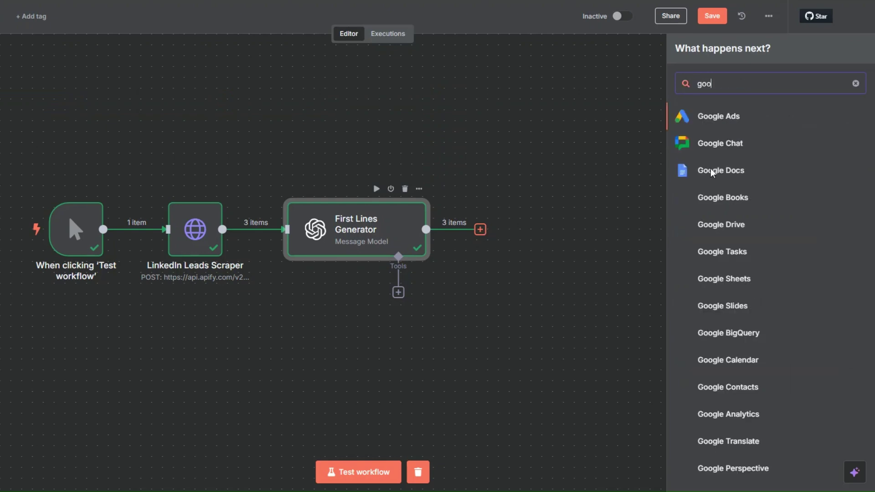
click(712, 278)
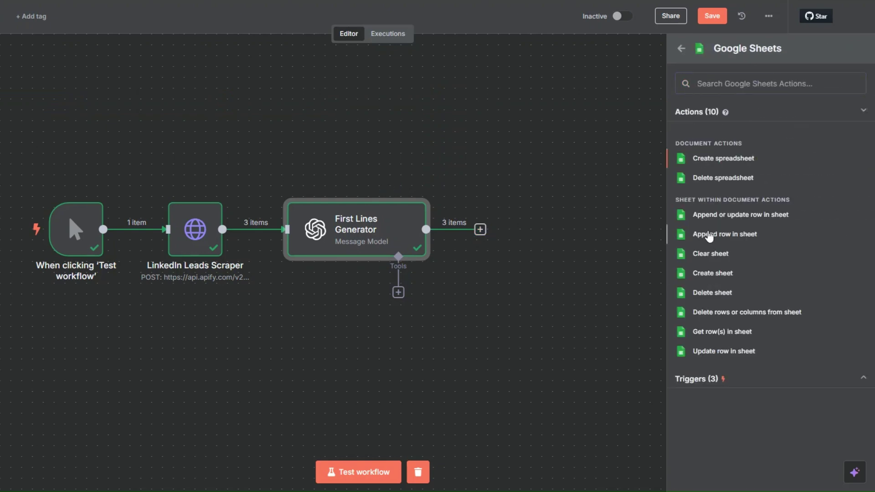
click(708, 235)
Cancel a new Google Sheets credential without connecting, keeping the existing Google Sheets account.
click(349, 89)
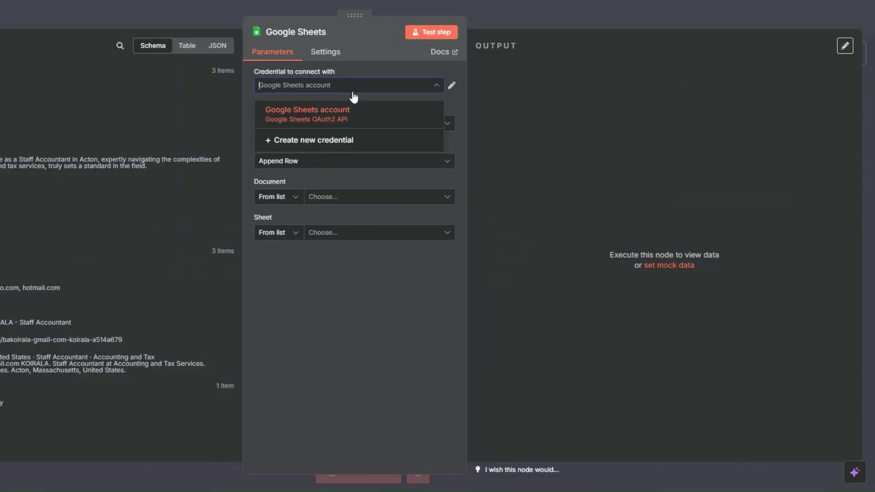
click(354, 139)
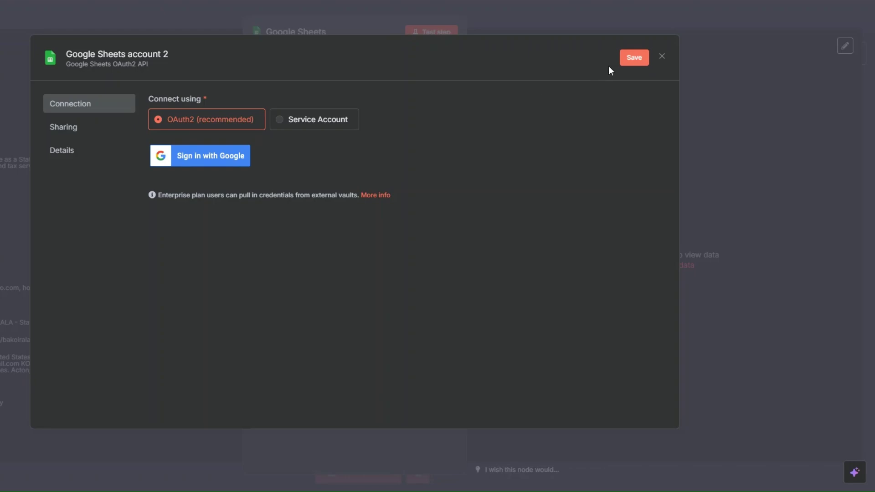
click(662, 56)
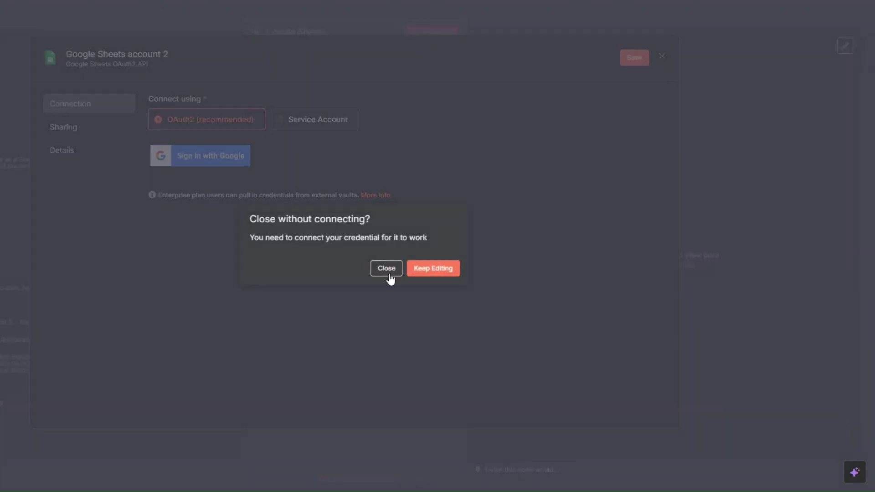
click(386, 269)
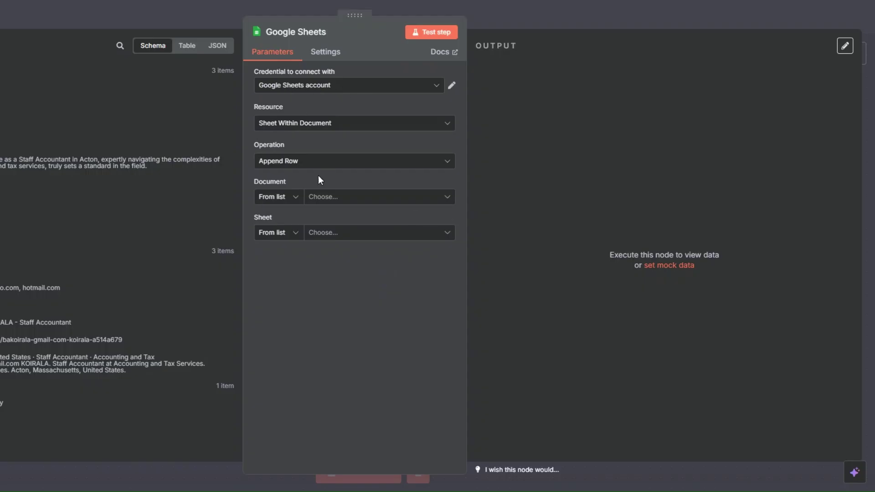
click(321, 197)
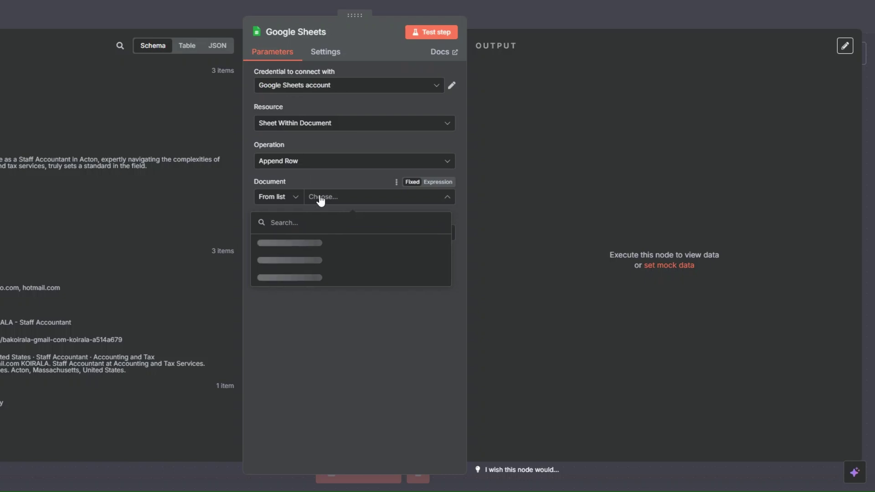
Select LinkedIn Scraped Leads as both the document and the sheet.
click(314, 244)
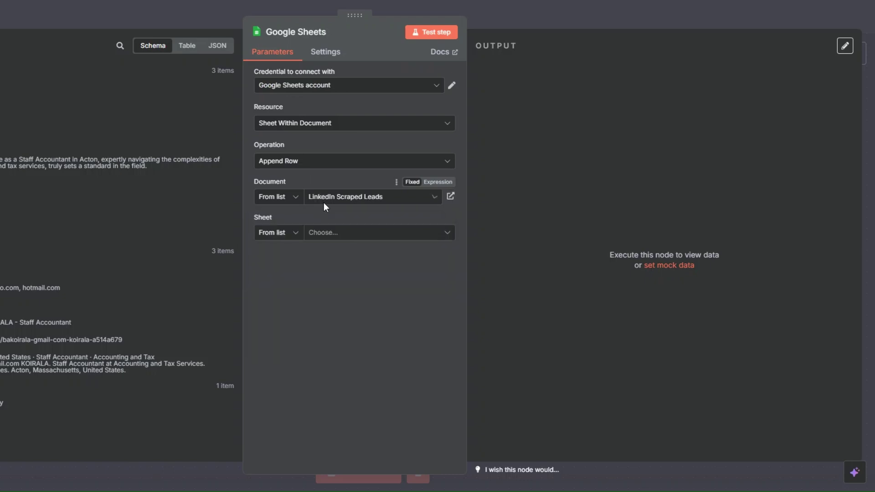
click(336, 234)
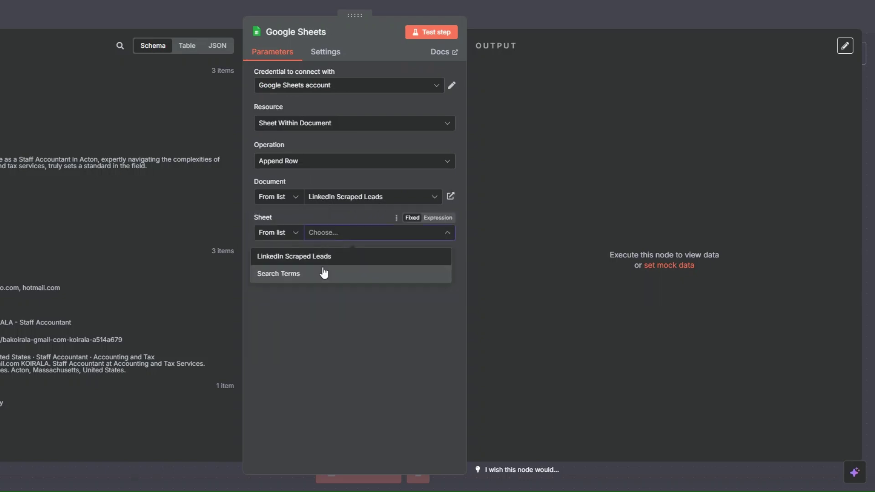
click(294, 259)
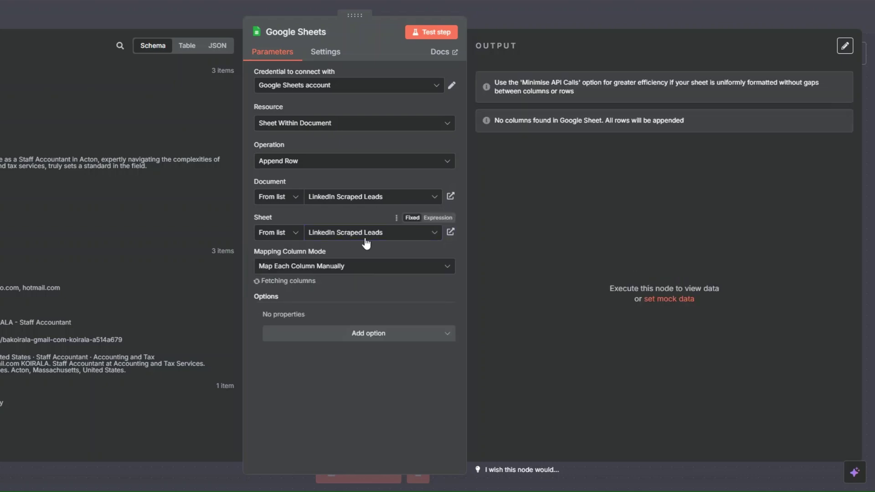
scroll(350, 233, down, 3)
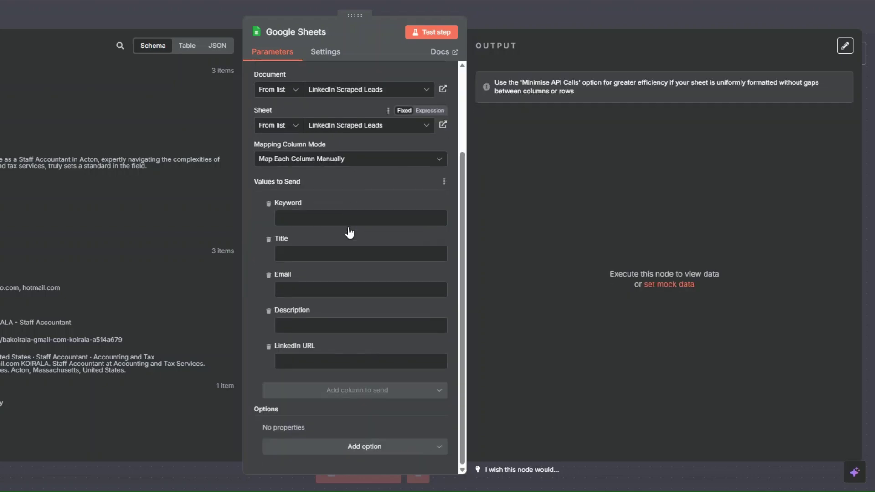
click(337, 218)
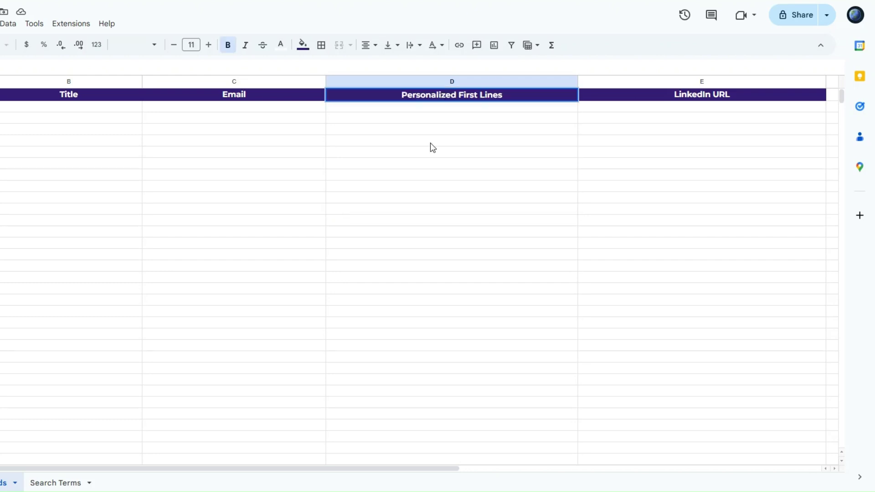
Change the D1 header from 'Description' to 'Personalized First Lines'.
click(431, 143)
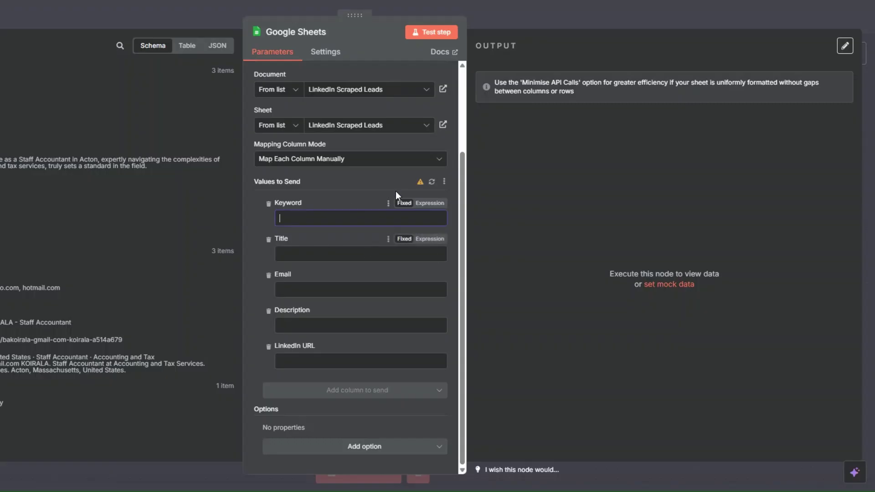
click(387, 213)
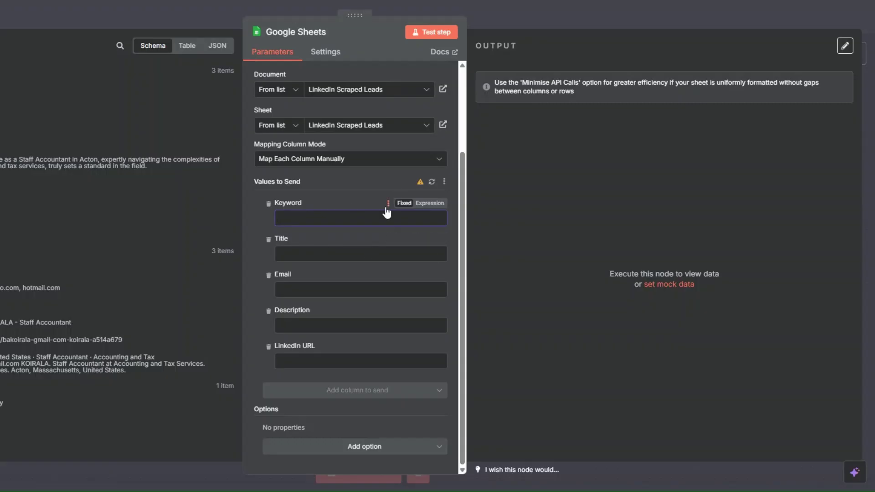
Refresh the columns and map keywords, title, email, first_line and url into their matching fields.
click(432, 182)
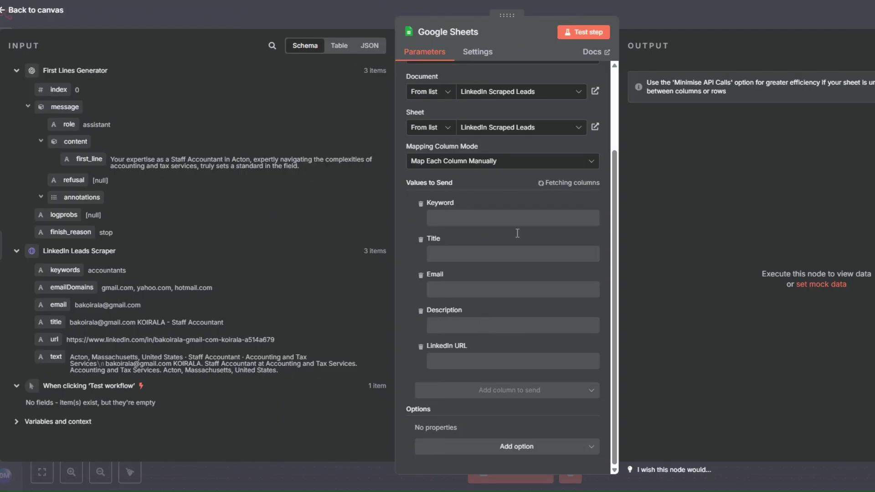
click(524, 219)
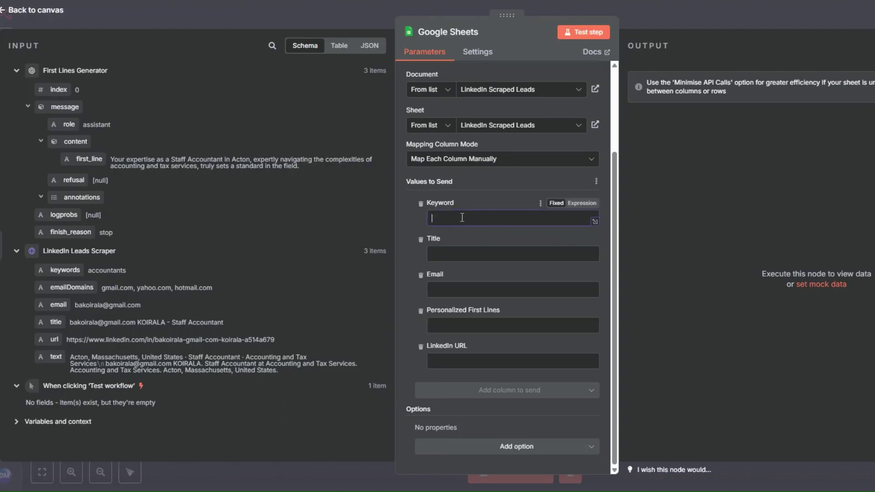
drag(58, 269, 463, 219)
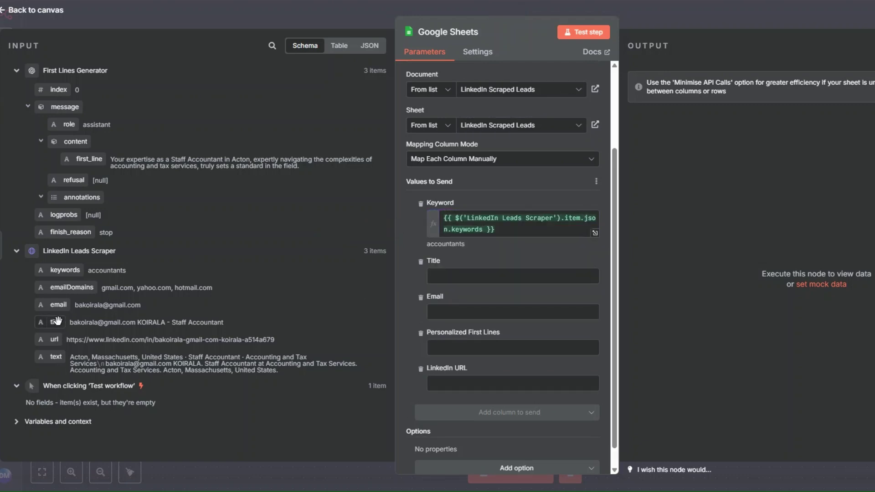
drag(56, 323, 454, 276)
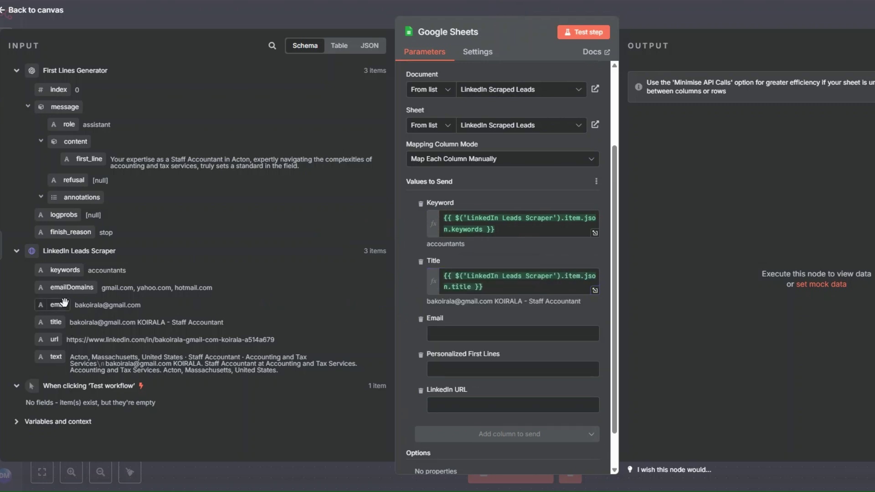
drag(58, 305, 437, 333)
drag(89, 159, 451, 390)
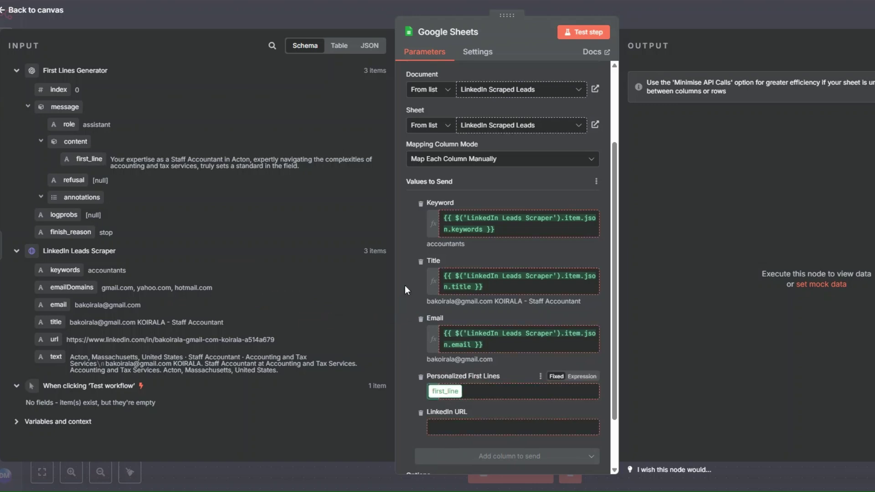
scroll(468, 326, down, 2)
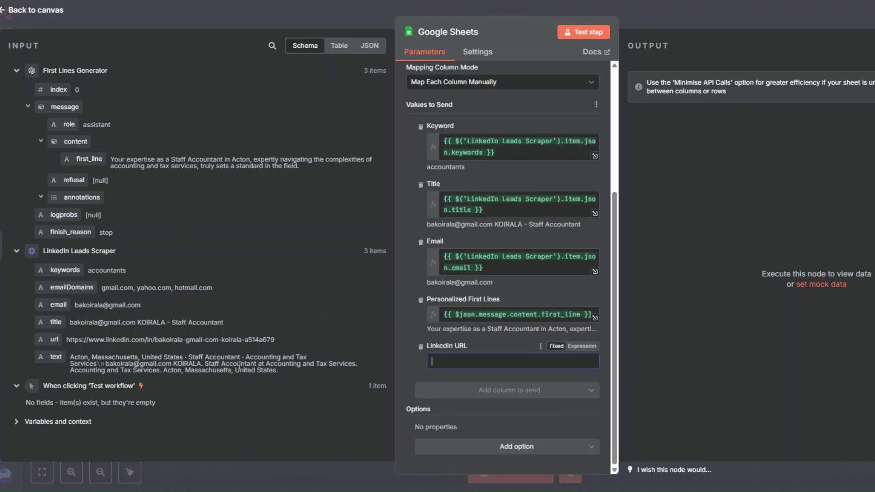
drag(54, 339, 451, 365)
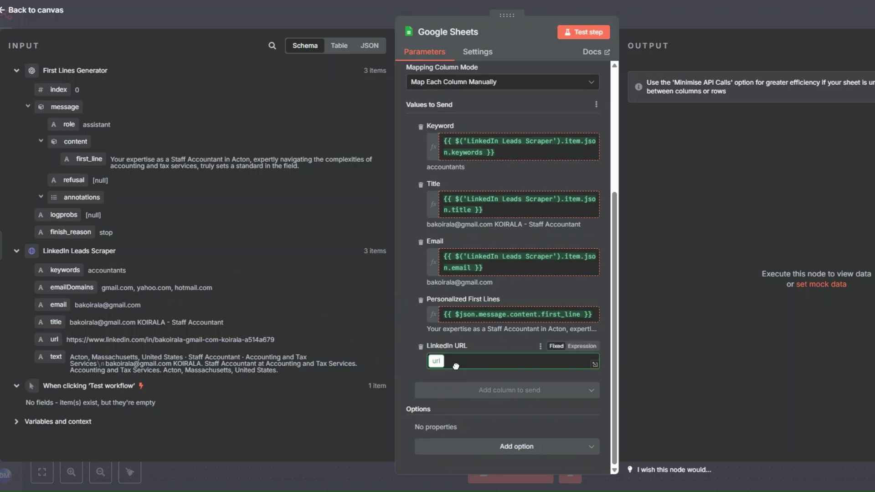
Test the Google Sheets node to append three lead rows, then open the LinkedIn Scraped Leads spreadsheet.
click(408, 281)
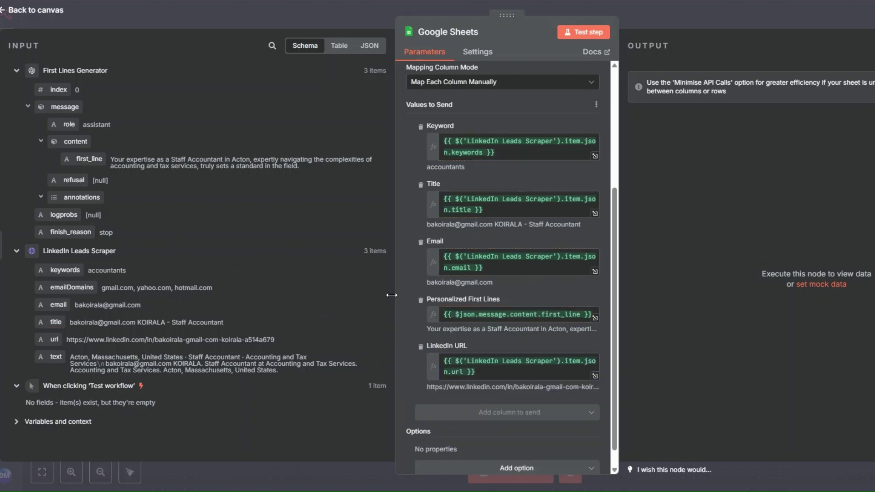
scroll(501, 182, up, 5)
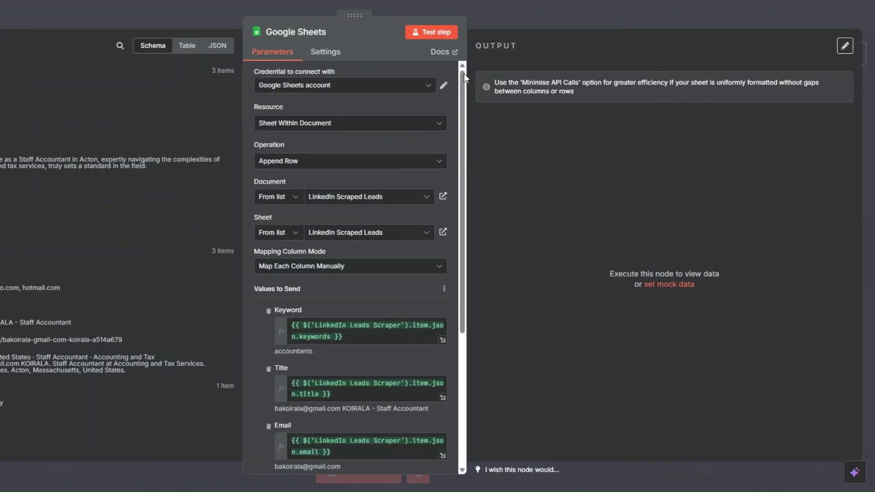
click(430, 29)
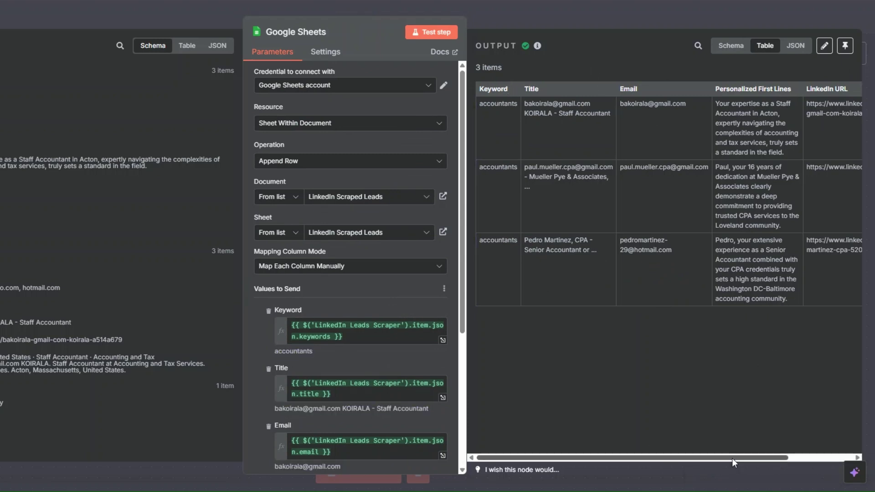
drag(732, 458, 802, 458)
drag(638, 458, 538, 461)
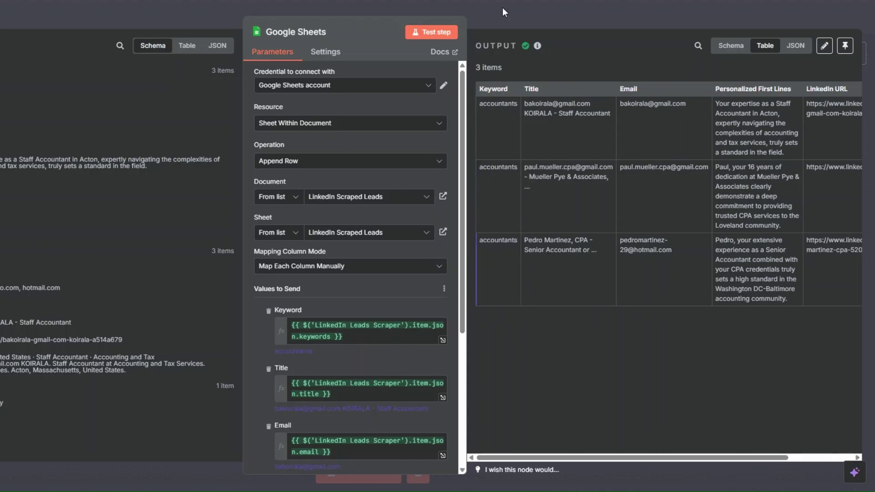
click(505, 12)
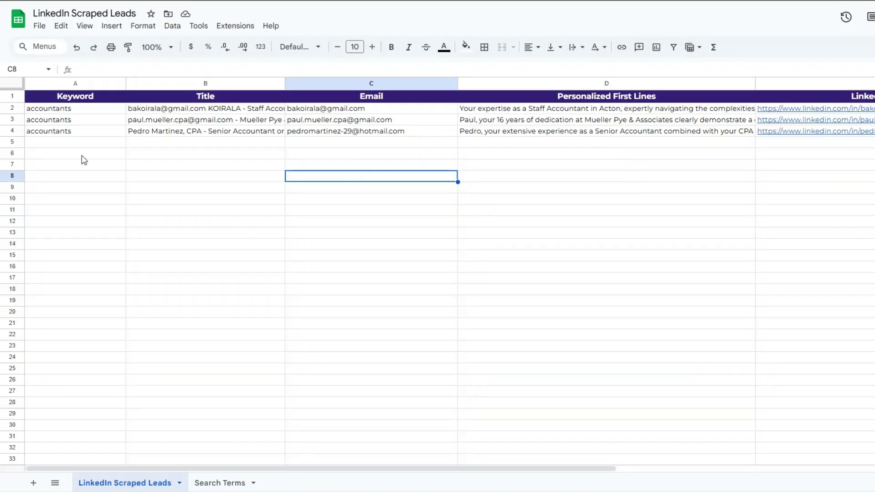
Check rows 2–4 for Title, Email, Personalized First Lines and LinkedIn URL values.
key(Right)
key(Right)
key(Down)
key(Down)
key(Down)
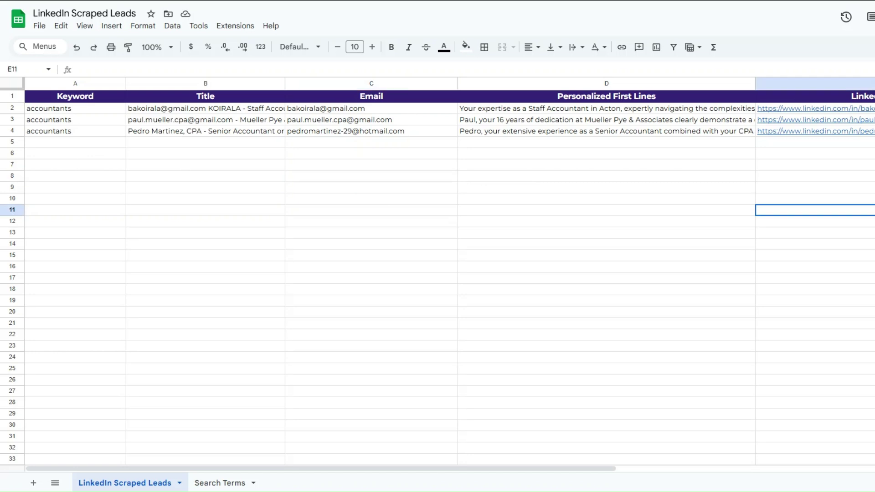
click(111, 142)
click(229, 141)
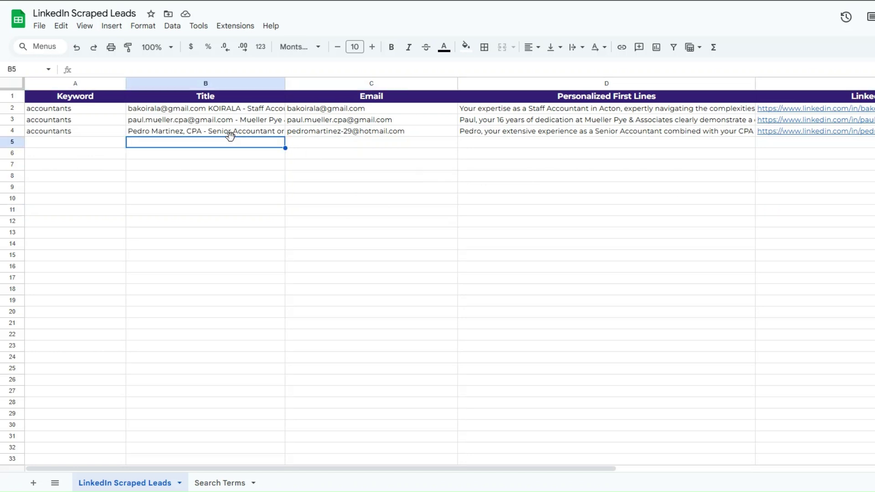
click(388, 154)
click(605, 166)
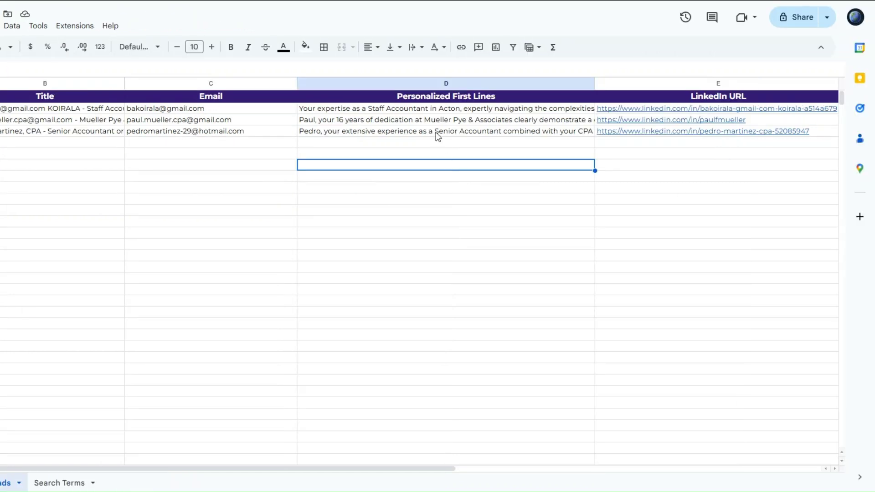
click(435, 131)
click(438, 156)
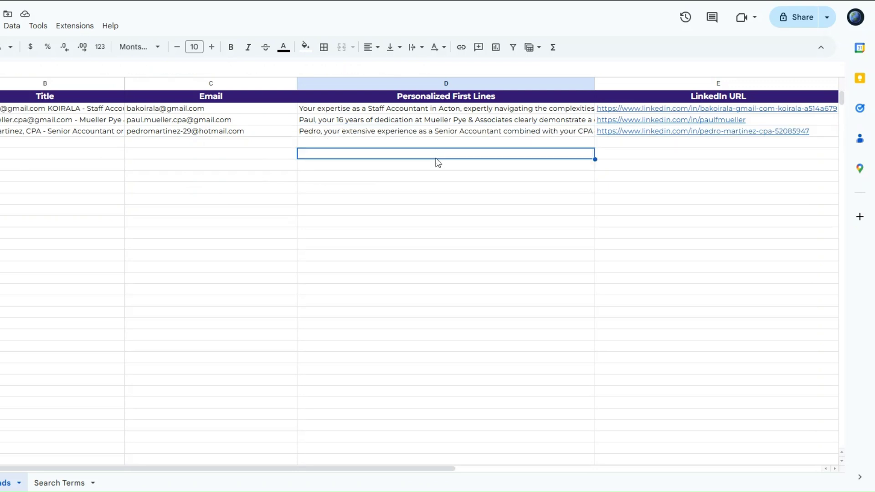
click(662, 159)
click(332, 157)
click(114, 166)
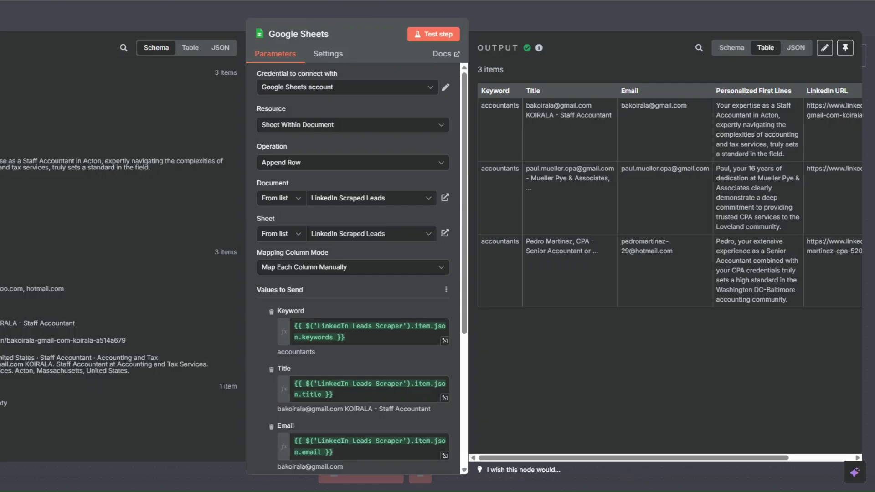
Rename the workflow's Google Sheets node to 'LinkedIn Leads Data'.
key(Escape)
right_click(505, 241)
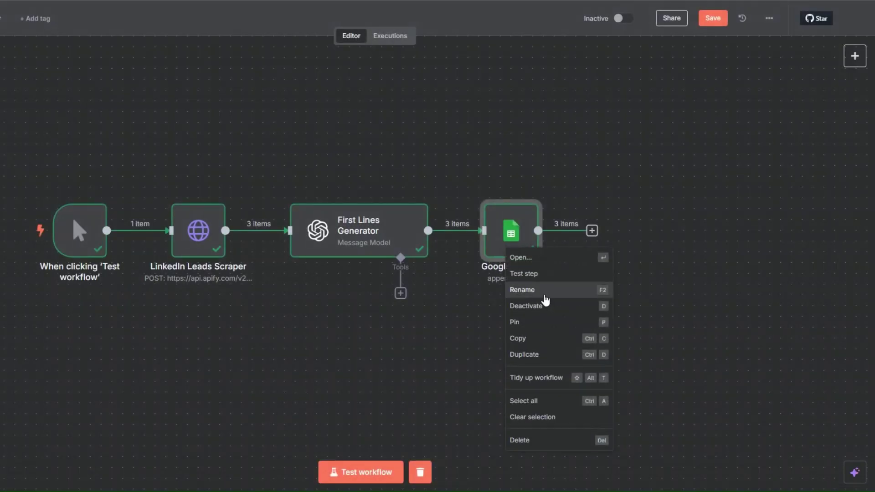
click(545, 296)
text(L)
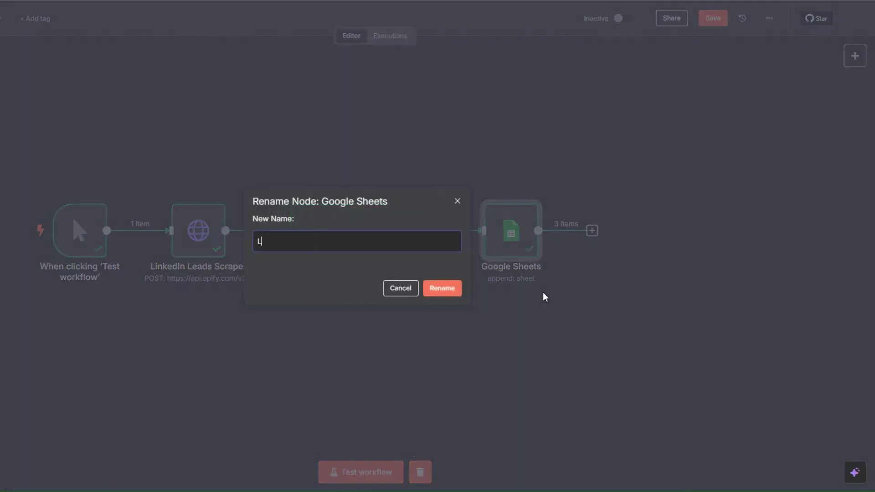
text(inkedIn Leads Data)
click(440, 289)
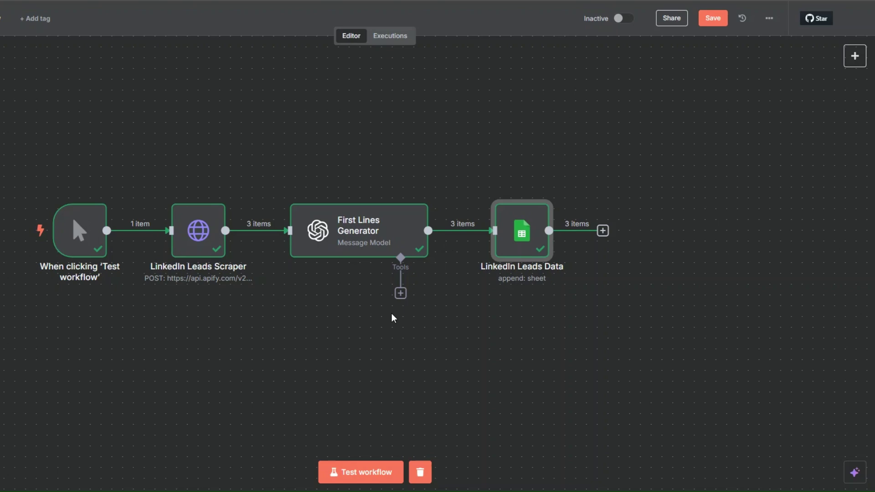
drag(334, 314, 279, 323)
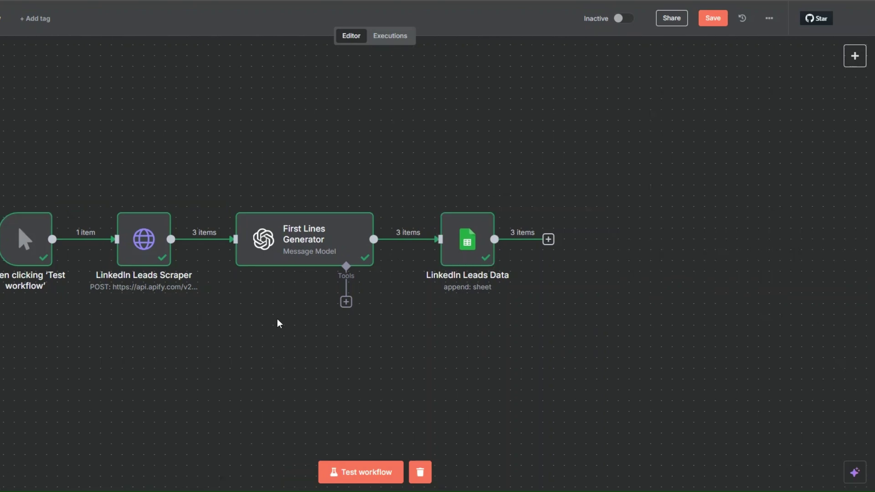
Add a Lemlist 'Create a lead' node after LinkedIn Leads Data and start a new credential.
click(548, 240)
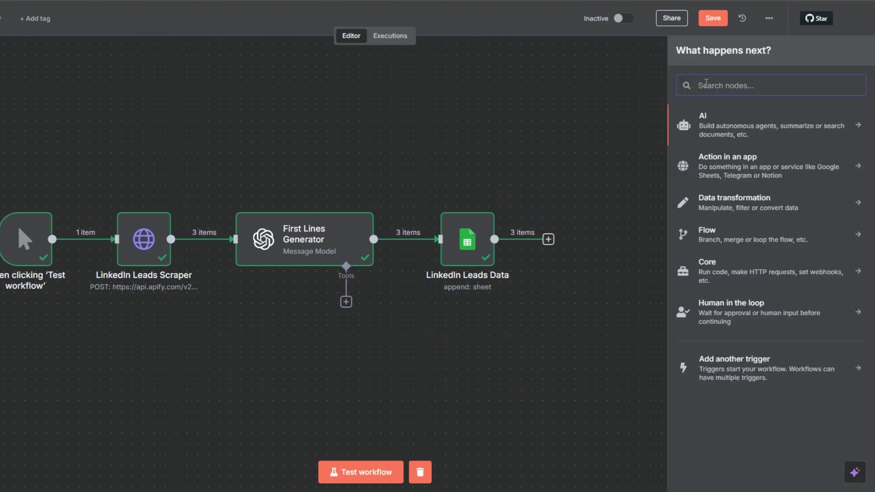
text(lem)
click(706, 124)
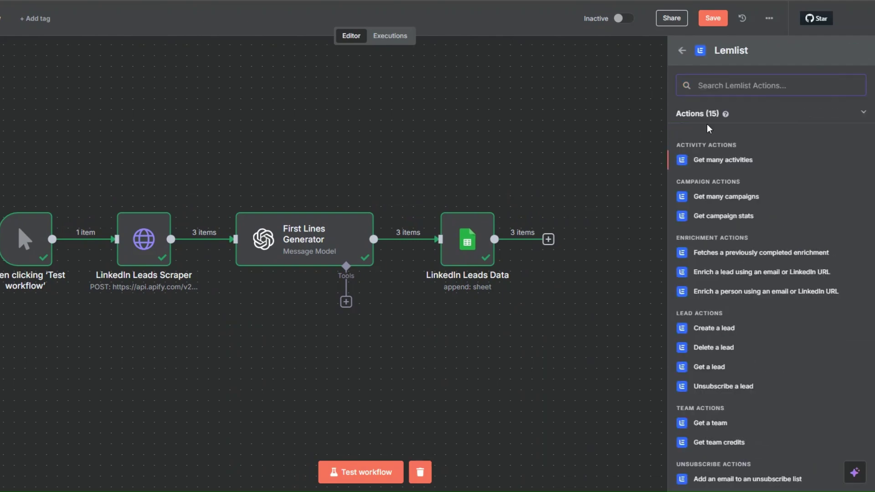
click(720, 331)
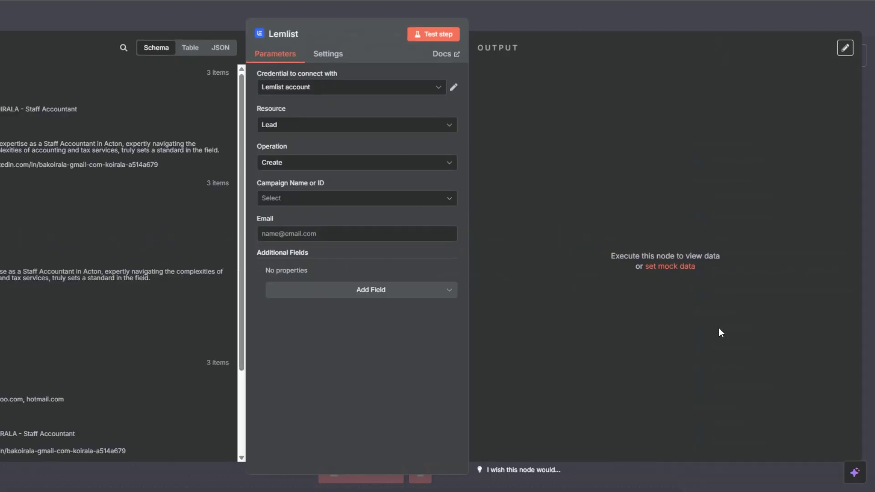
click(364, 87)
click(362, 142)
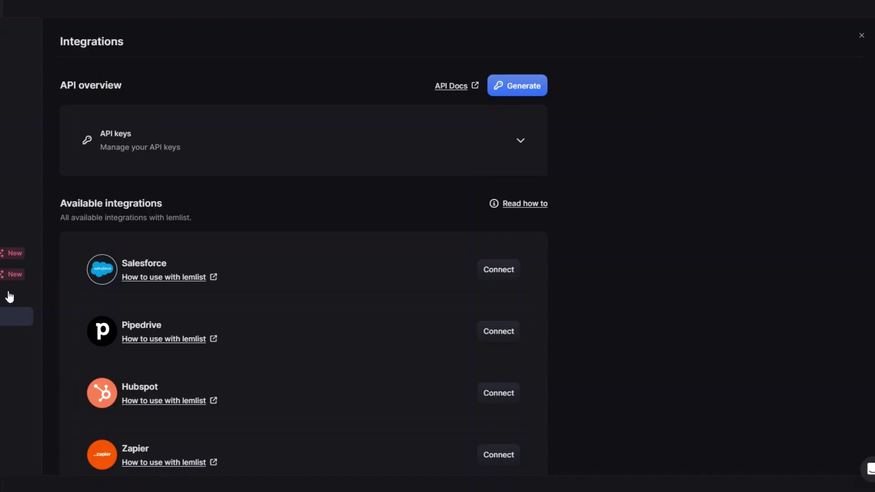
Start generating a Lemlist API key, then cancel it without creating one.
click(510, 88)
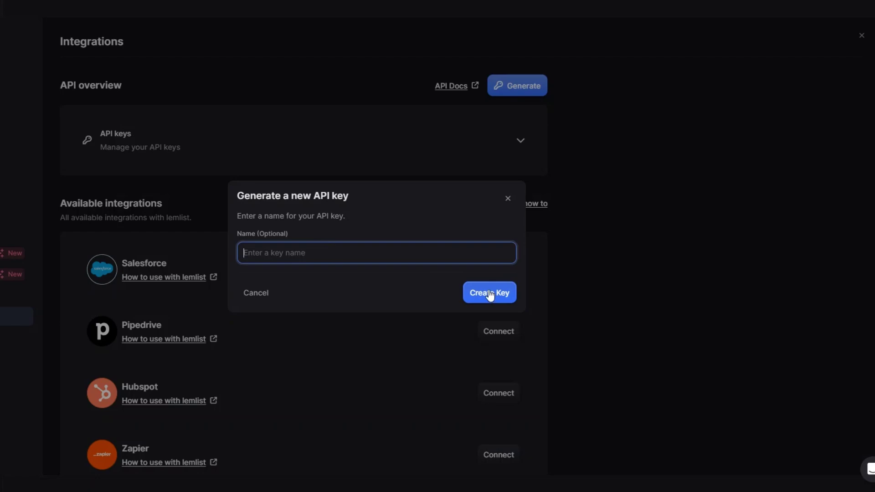
click(256, 297)
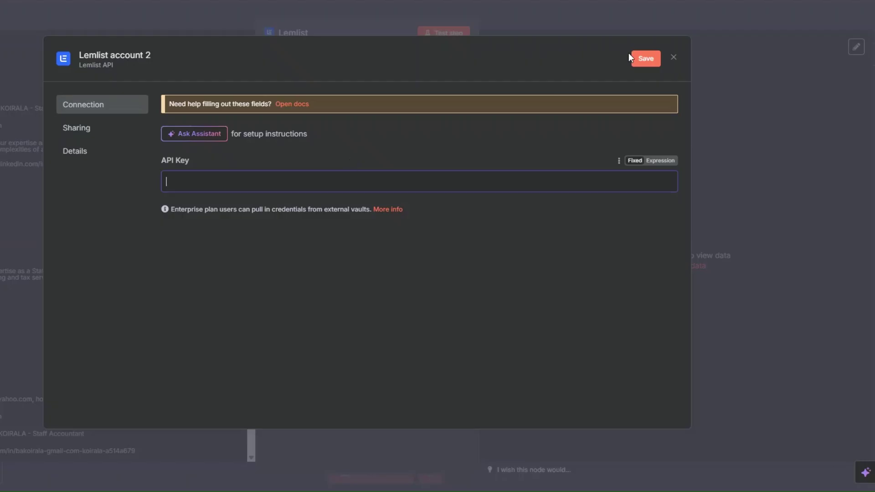
Close the Lemlist account 2 credential dialog without saving.
click(674, 57)
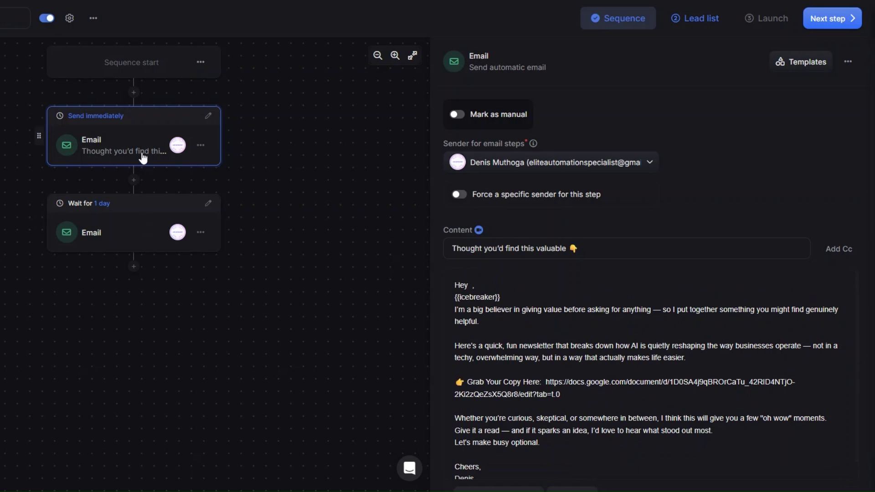
Review the first email's subject, body with the {{icebreaker}} variable, and newsletter link.
click(144, 246)
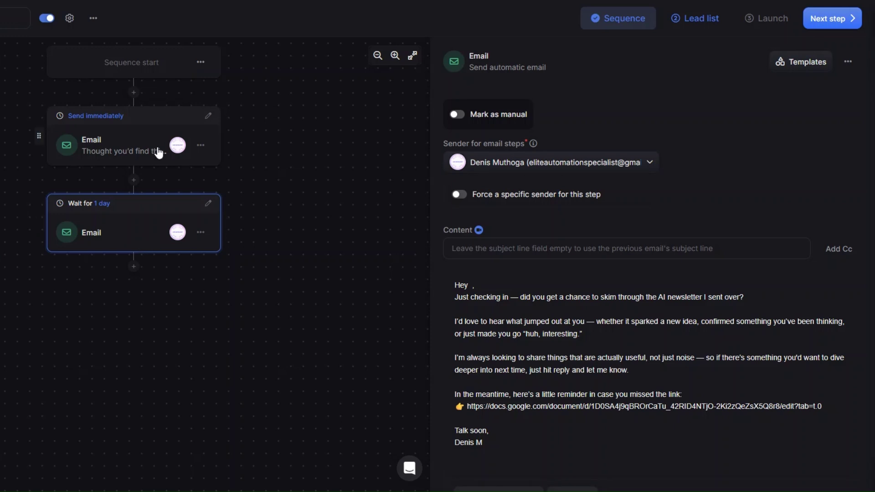
click(138, 145)
scroll(611, 327, down, 2)
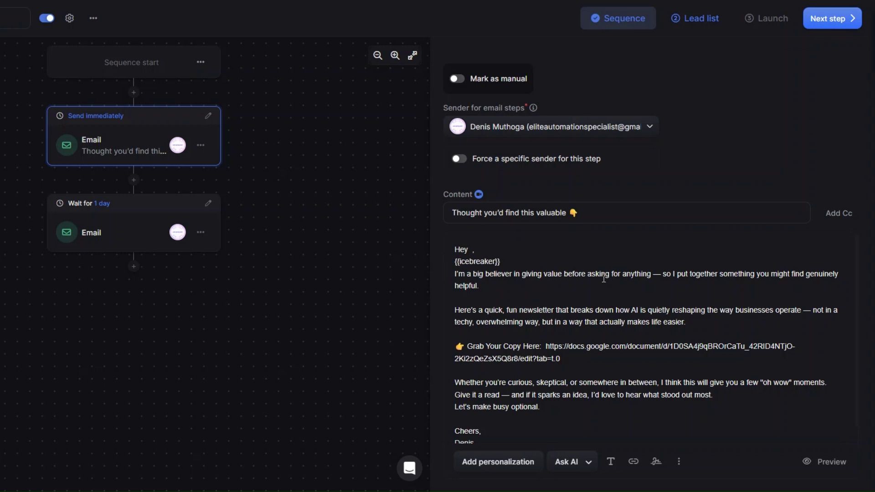
click(568, 361)
scroll(559, 410, down, 1)
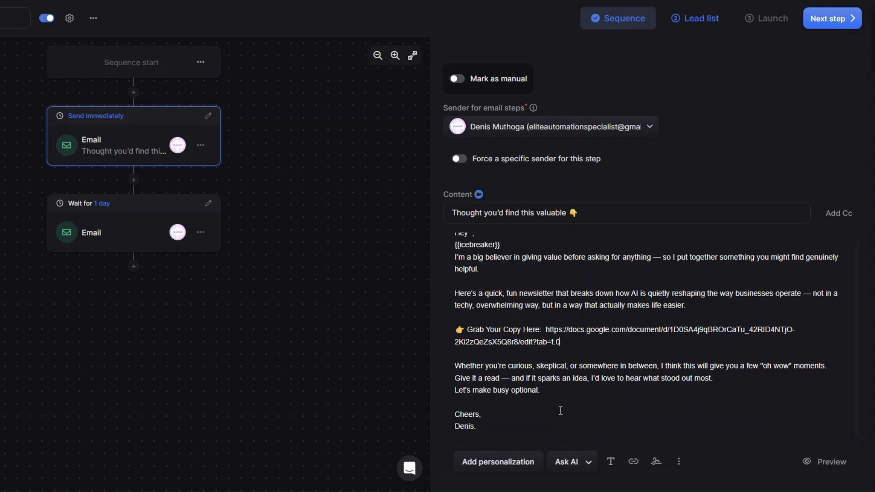
Review the follow-up email's content and reminder link, then return to the first email.
click(107, 233)
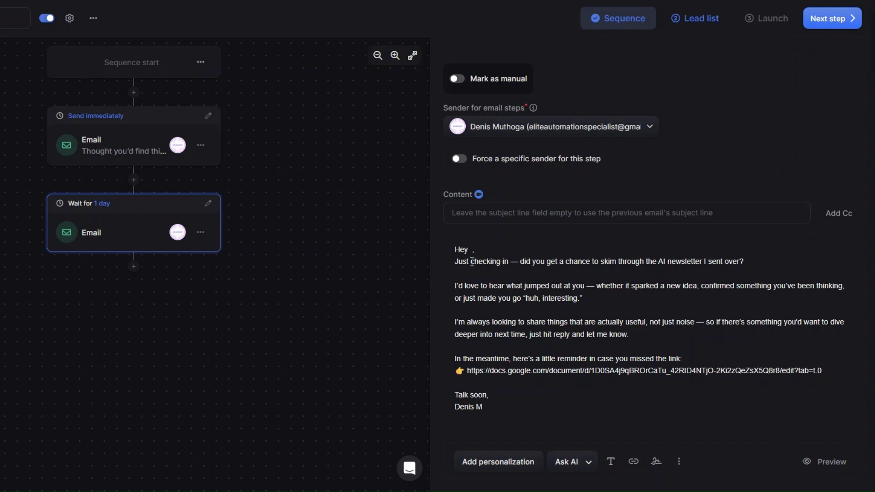
click(694, 361)
drag(823, 371, 574, 362)
click(588, 344)
click(149, 150)
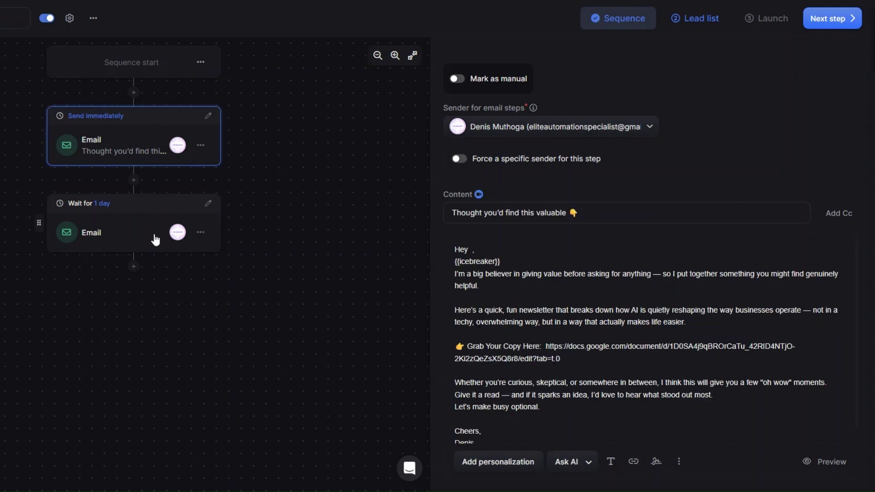
click(152, 240)
click(137, 153)
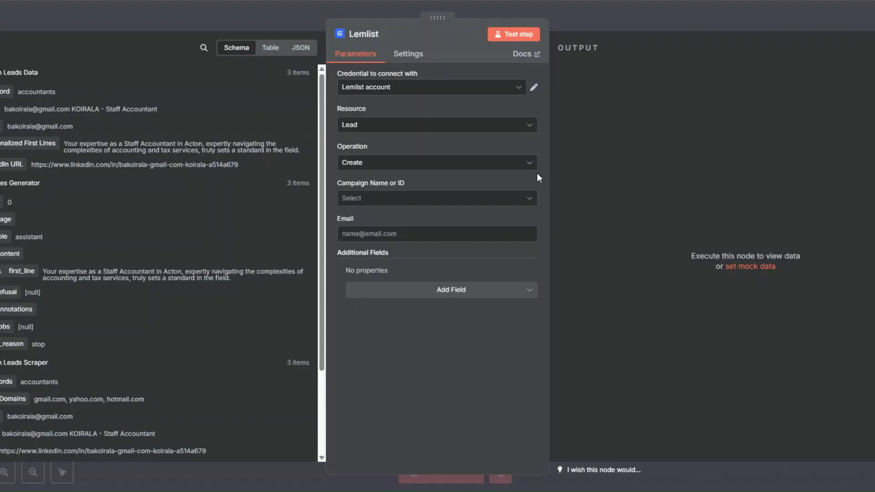
Set the Lemlist node to the first listed campaign and map the lead's Email.
click(382, 199)
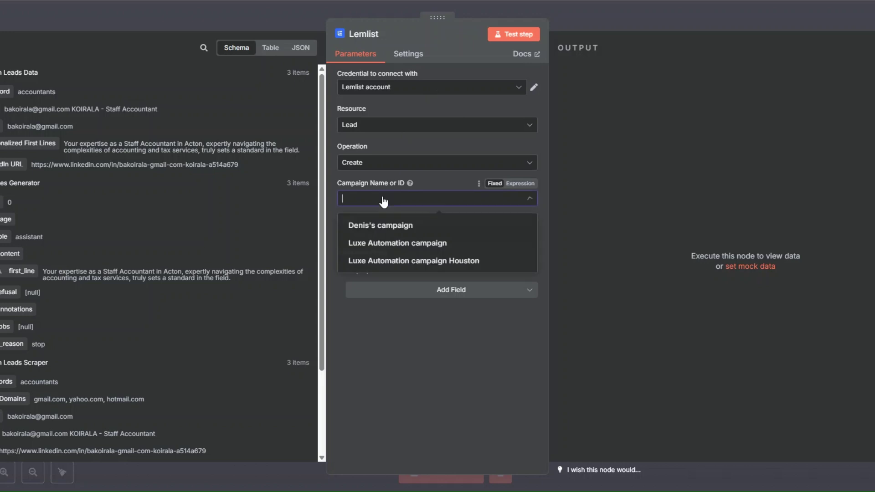
click(381, 226)
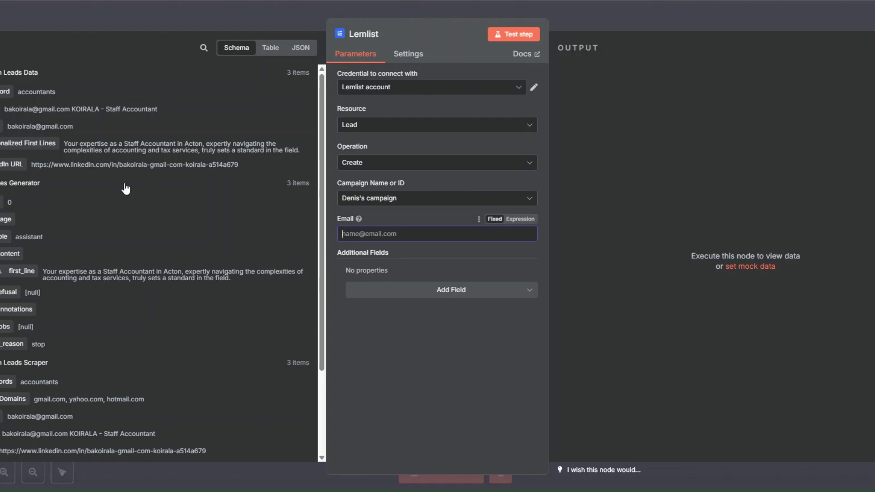
drag(1, 126, 358, 234)
click(419, 327)
Add Icebreaker and LinkedIn URL as extra lead fields.
click(427, 303)
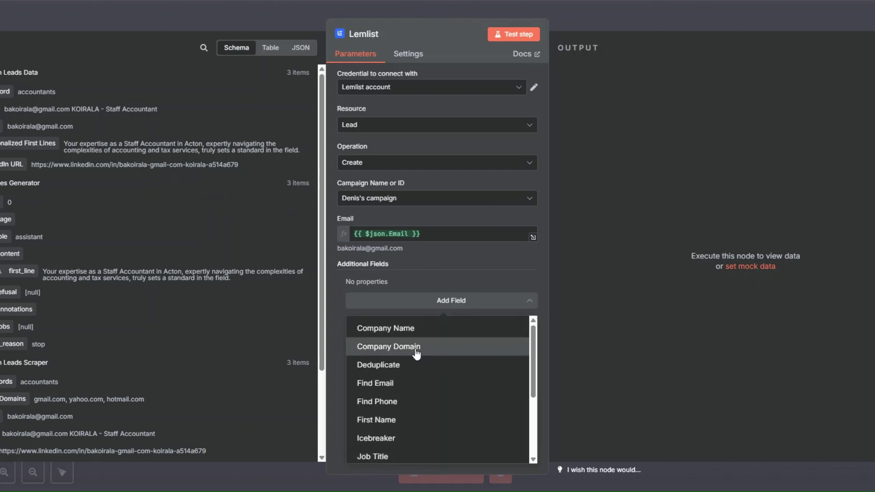
scroll(414, 355, down, 2)
click(406, 381)
click(422, 325)
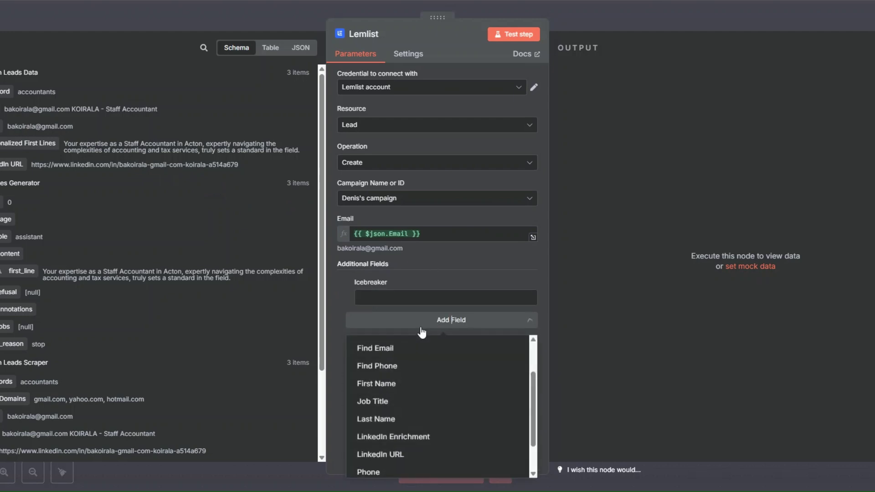
scroll(420, 384, down, 2)
click(411, 415)
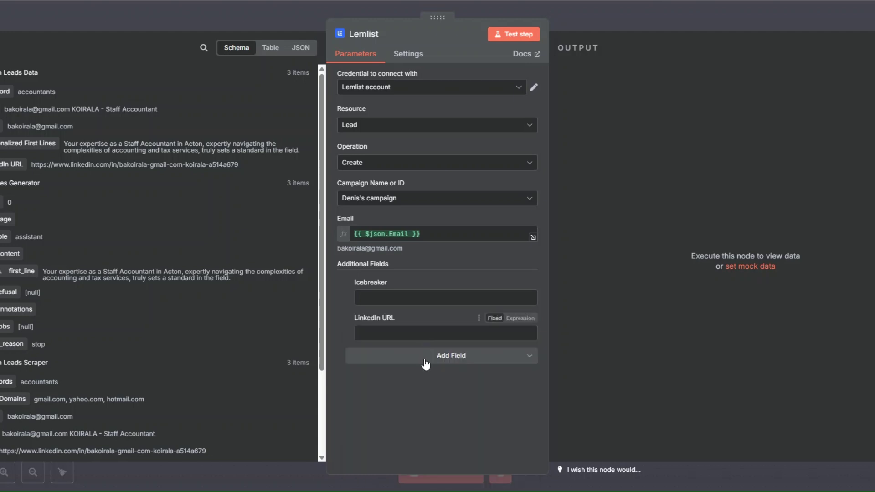
click(425, 362)
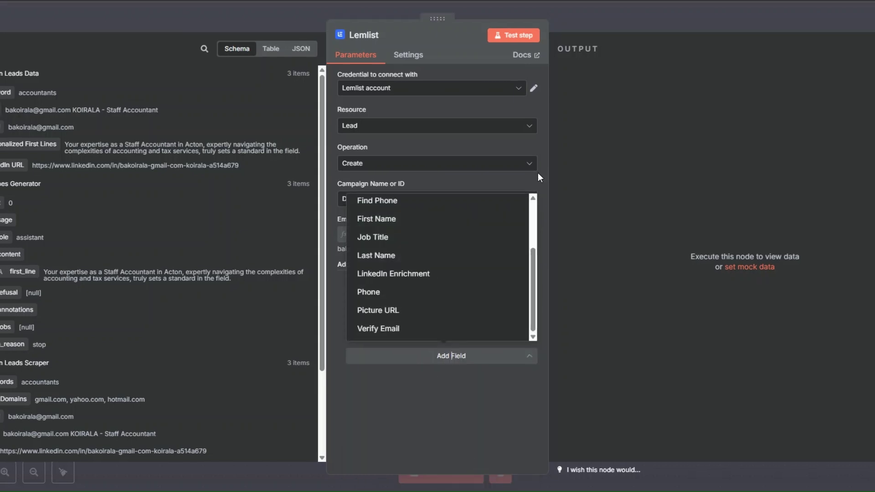
click(413, 362)
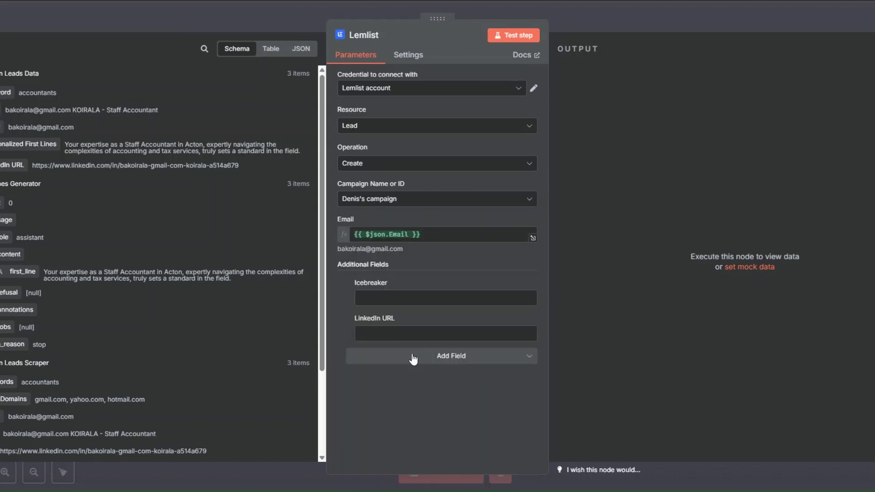
click(440, 362)
scroll(447, 272, up, 3)
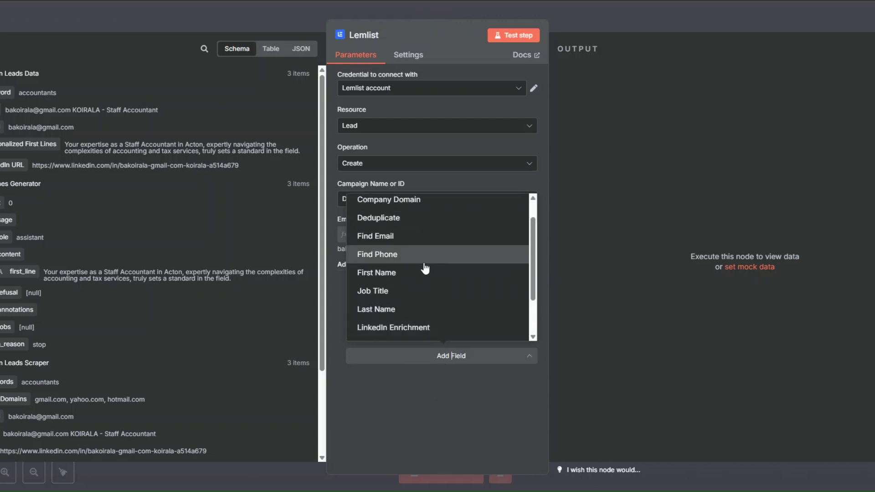
scroll(416, 218, down, 3)
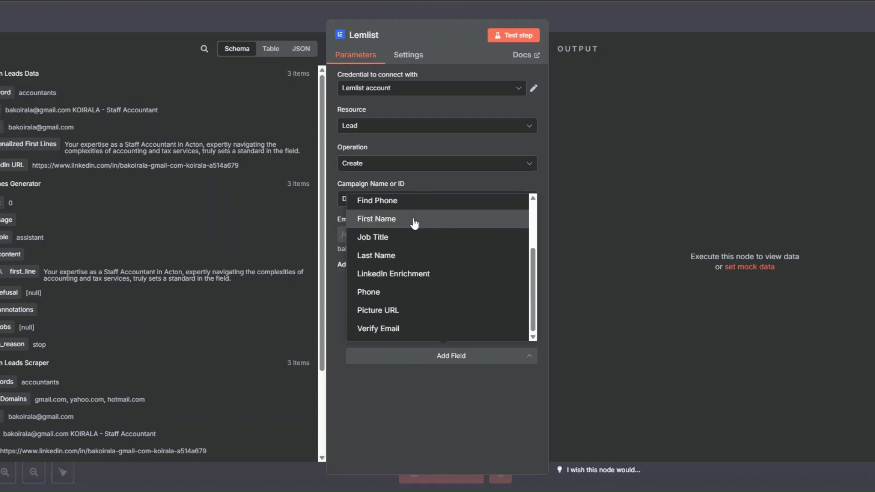
click(407, 274)
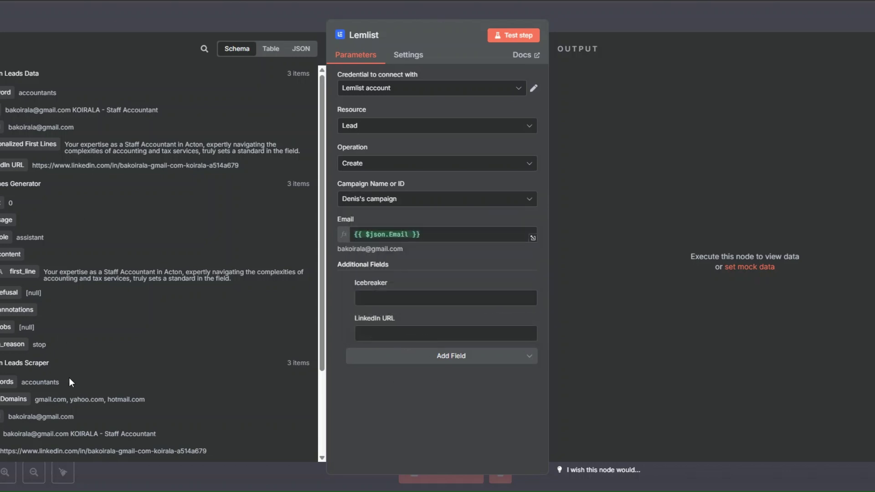
scroll(69, 383, down, 2)
scroll(73, 336, up, 1)
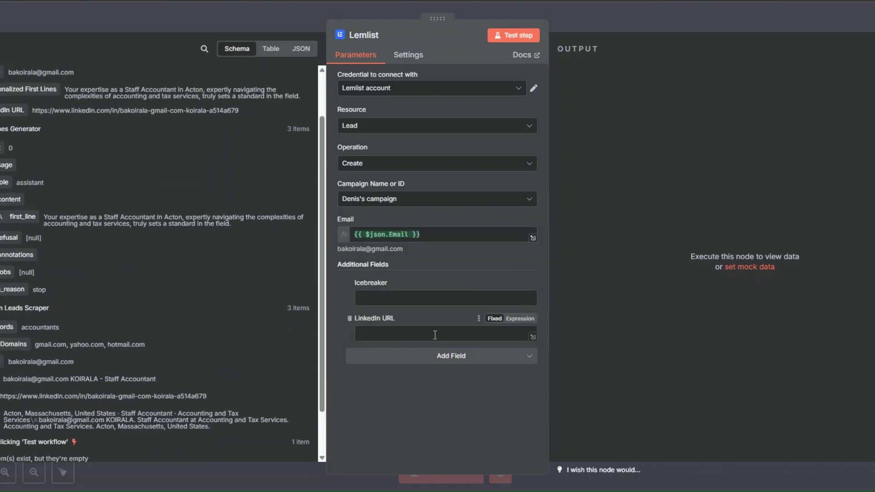
Map Personalized First Lines to Icebreaker and LinkedIn URL to LinkedIn URL, then test the step.
click(378, 299)
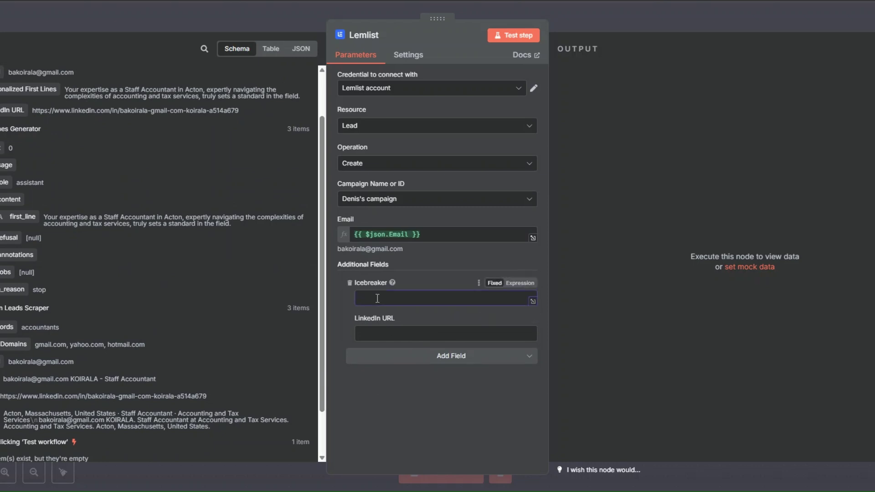
scroll(150, 228, up, 2)
drag(29, 144, 380, 298)
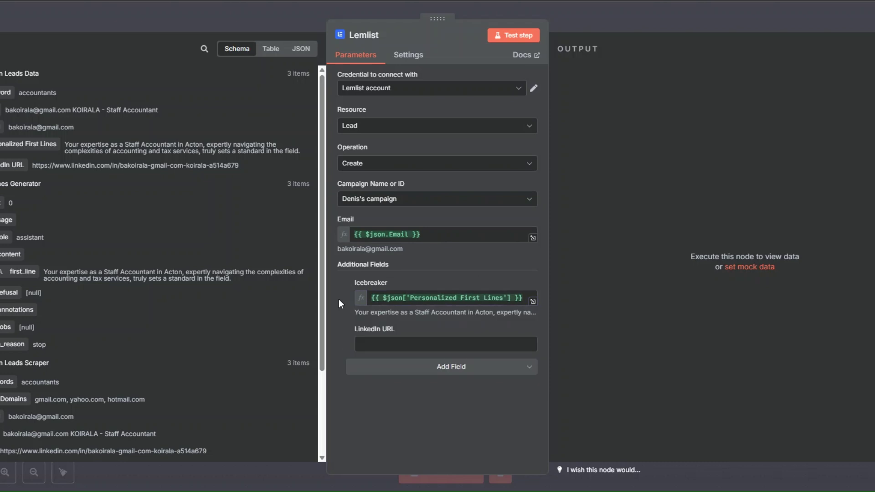
drag(12, 165, 371, 342)
click(332, 330)
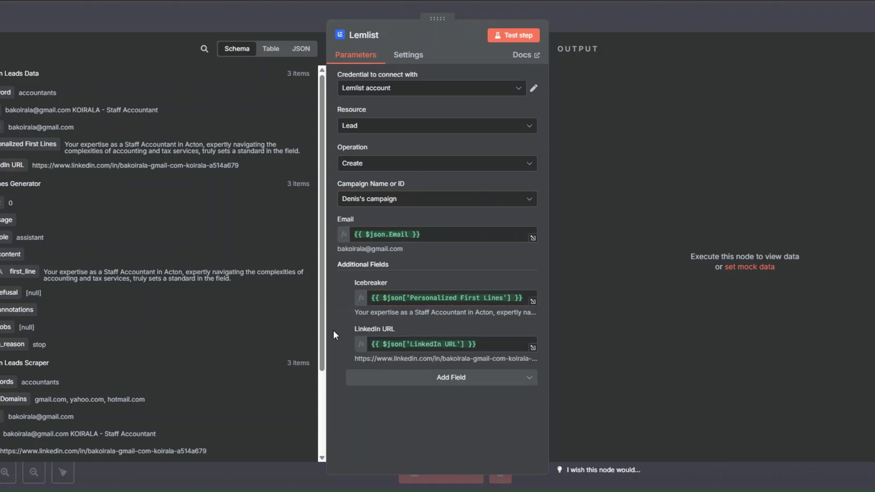
click(504, 35)
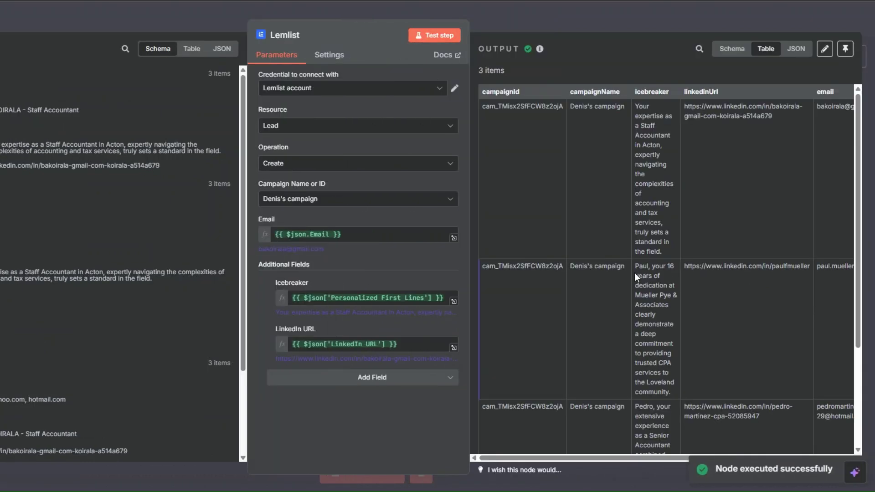
Rename the Lemlist node to 'Add Leads to Lemlist' and save the workflow.
scroll(634, 272, up, 5)
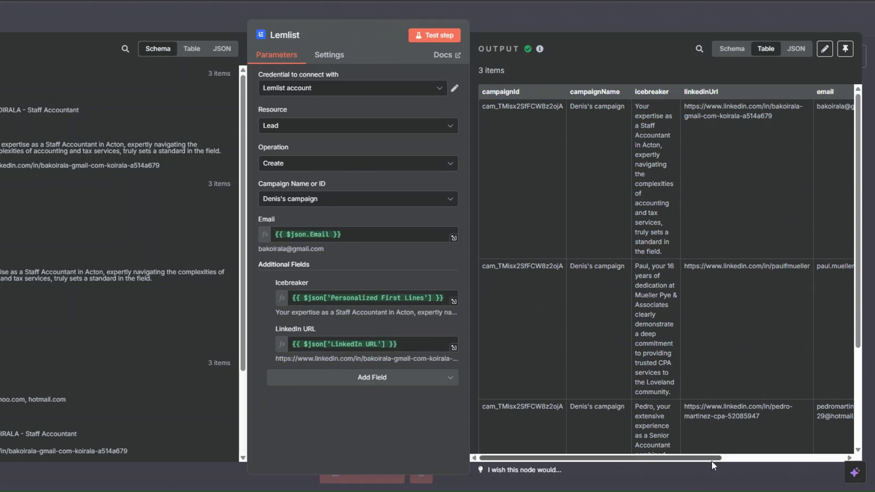
drag(712, 458, 793, 458)
drag(636, 459, 555, 459)
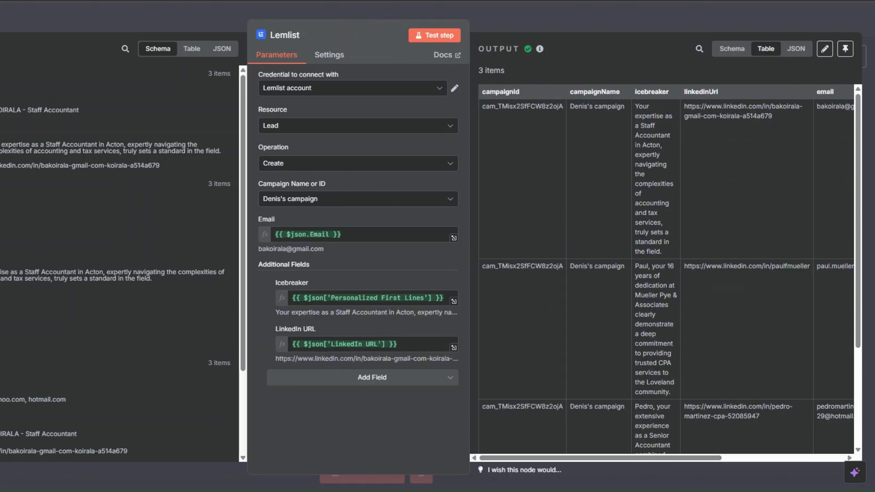
key(Escape)
right_click(589, 254)
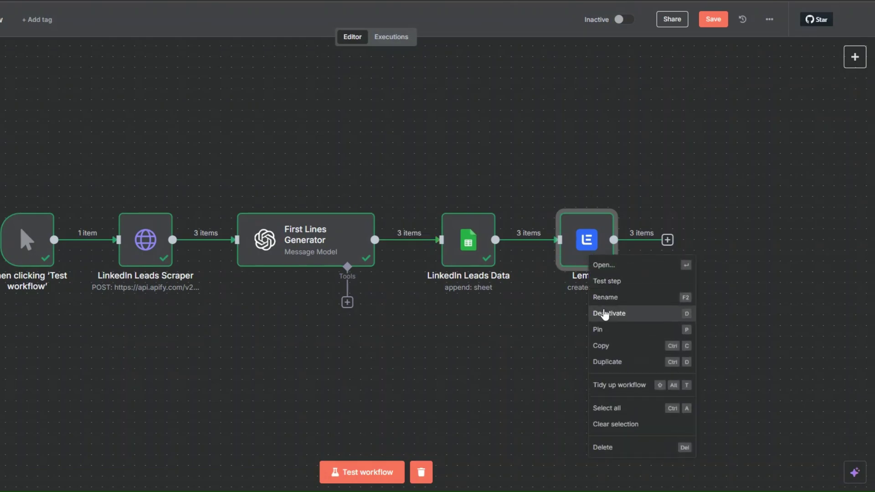
click(606, 297)
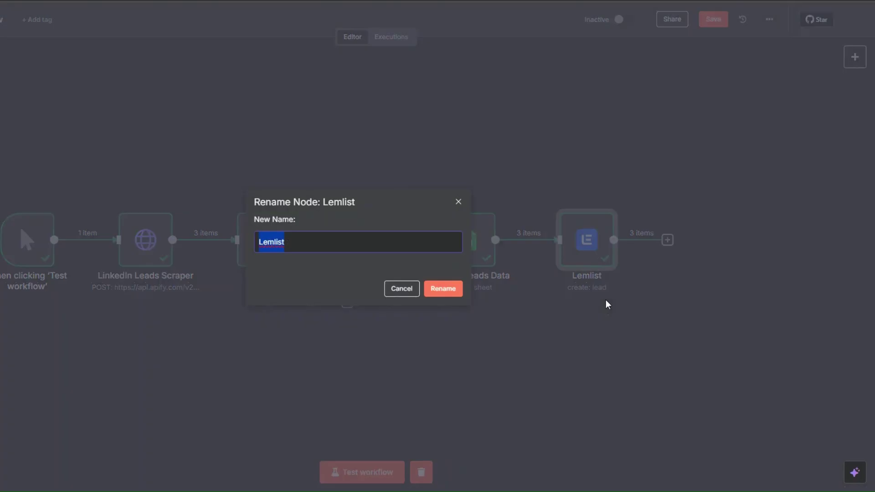
key(Home)
text(Add L)
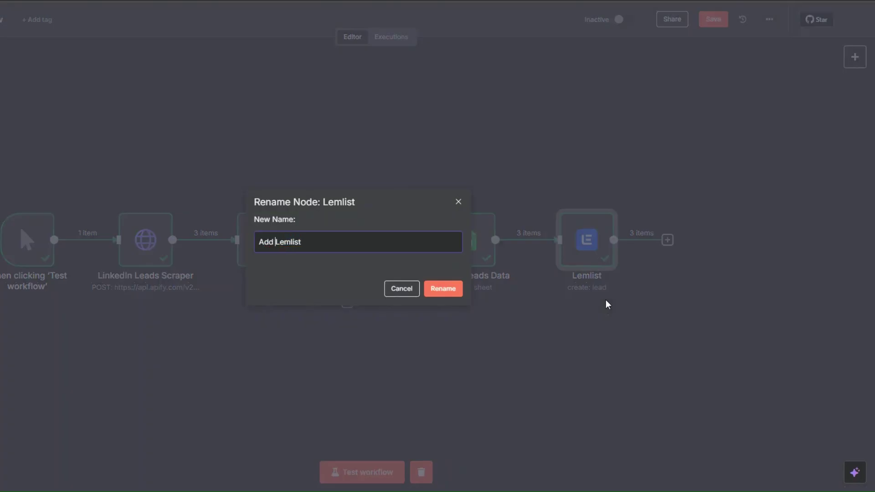
text(eads to)
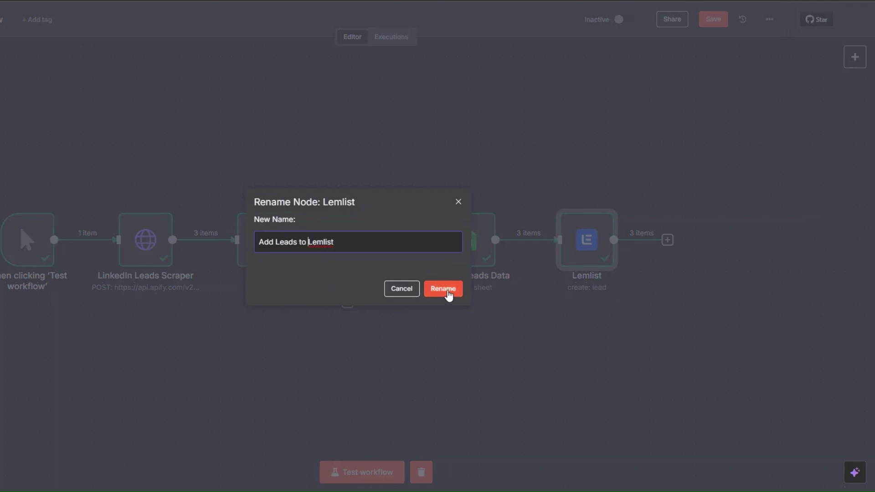
click(444, 291)
click(712, 20)
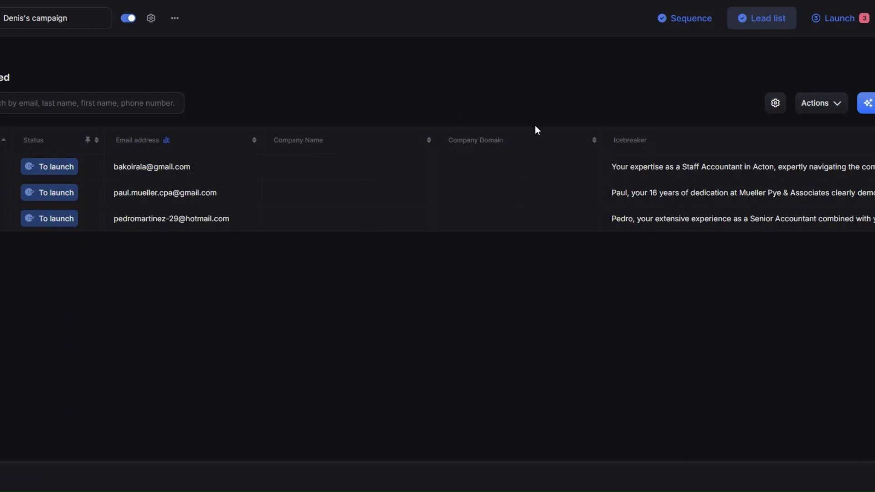
Show only Status, Email address and Icebreaker columns in the lead table, widening Icebreaker.
click(775, 110)
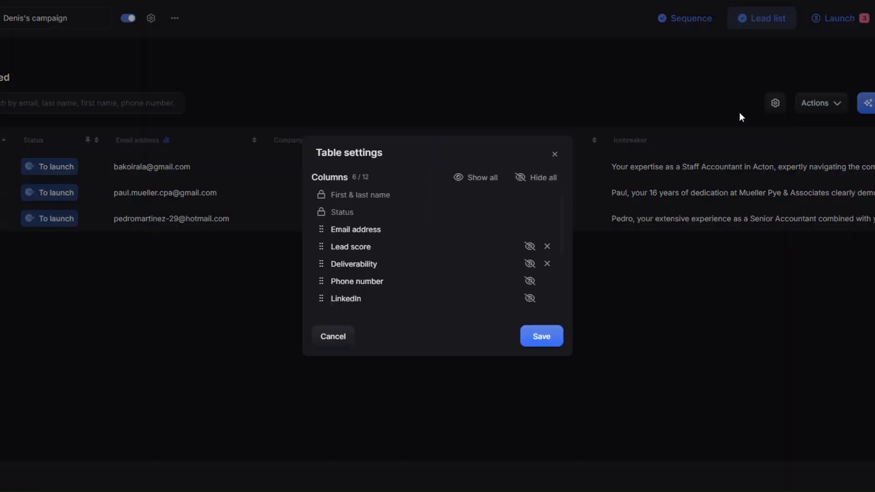
scroll(511, 232, down, 2)
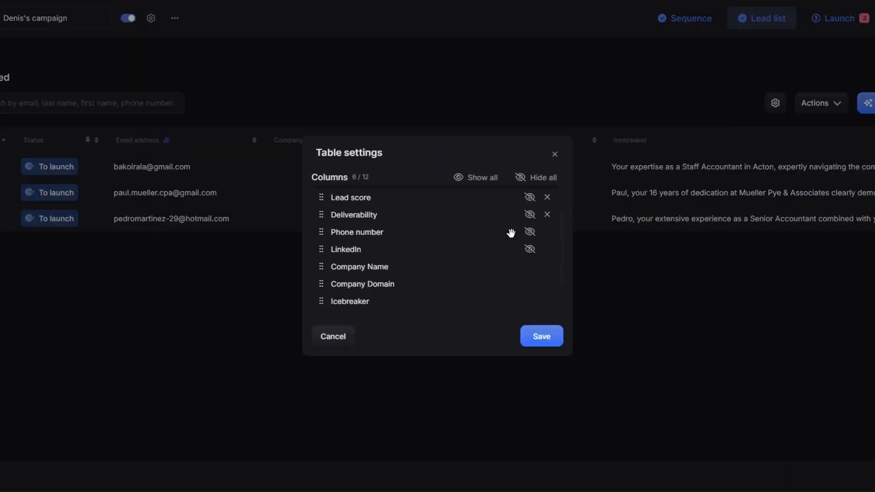
click(530, 262)
scroll(485, 244, down, 2)
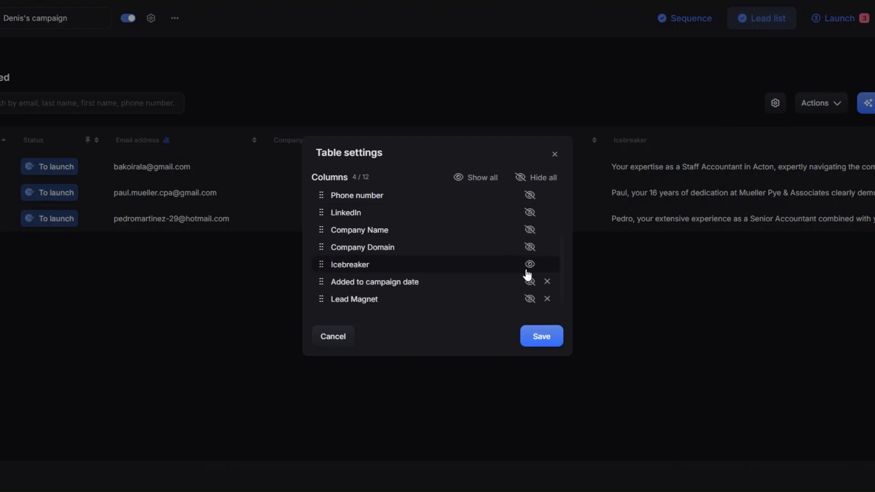
click(542, 340)
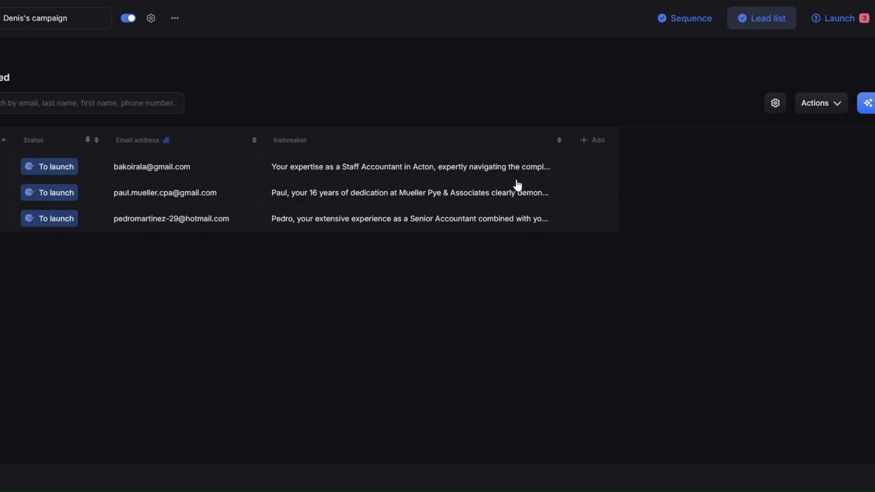
drag(565, 137, 866, 154)
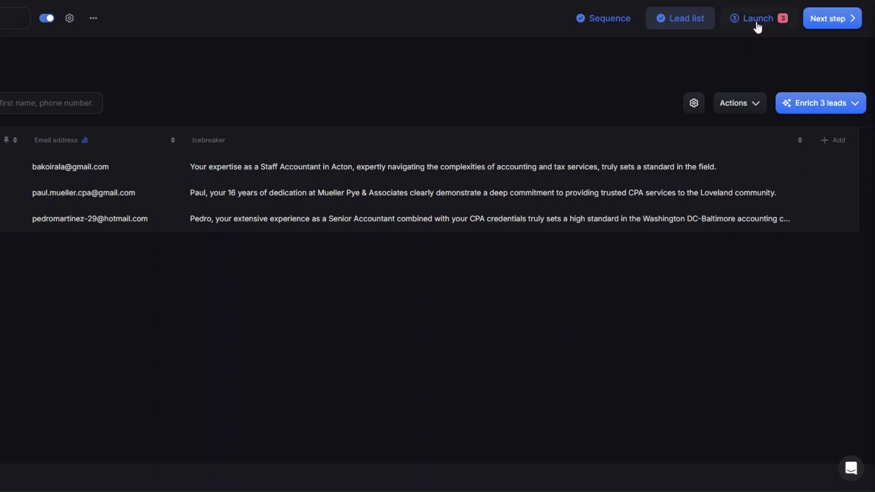
click(757, 23)
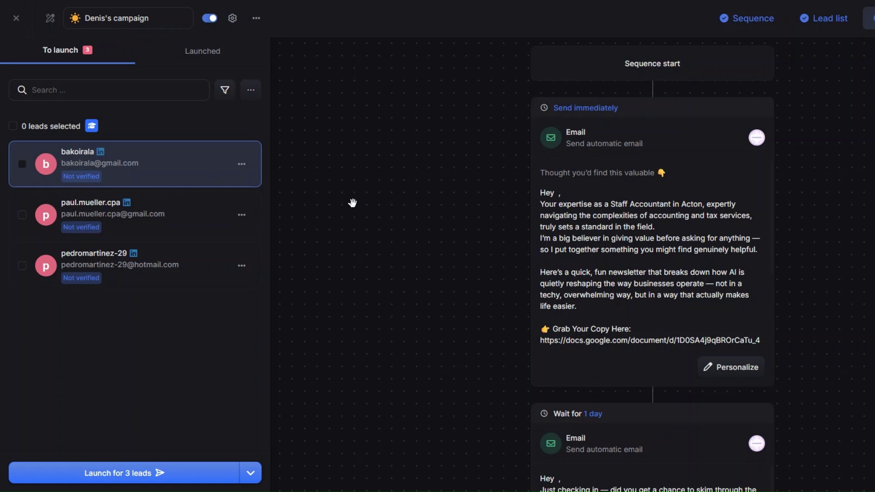
Preview the personalised first email for each of the three leads.
click(201, 227)
click(200, 270)
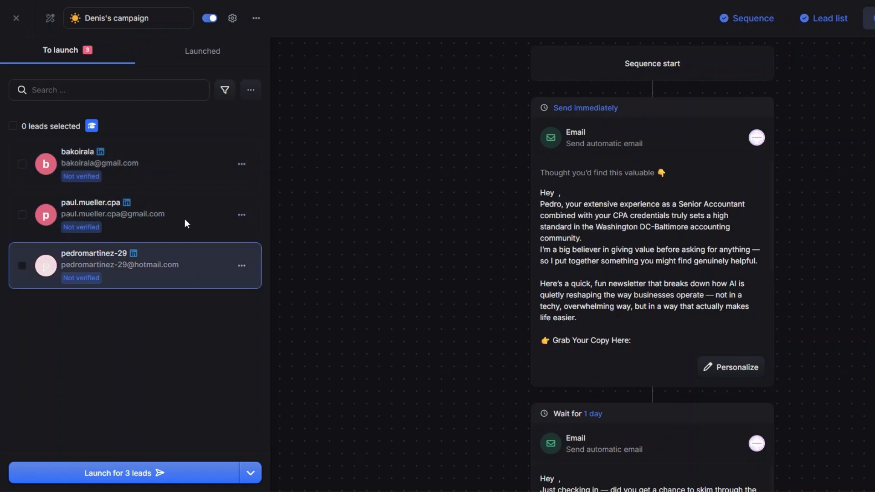
click(163, 155)
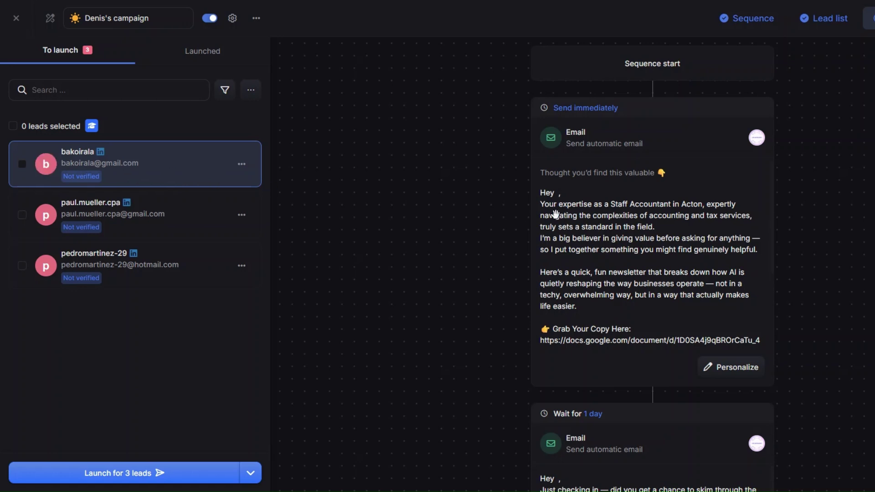
click(178, 206)
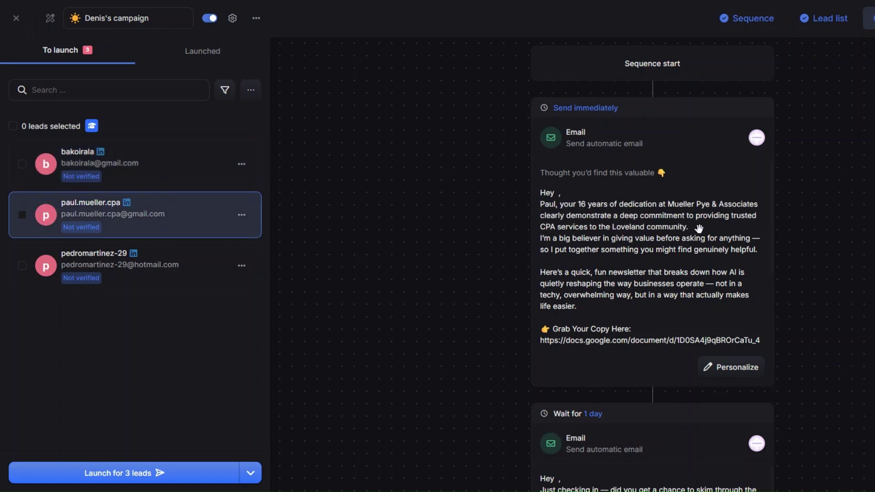
click(200, 272)
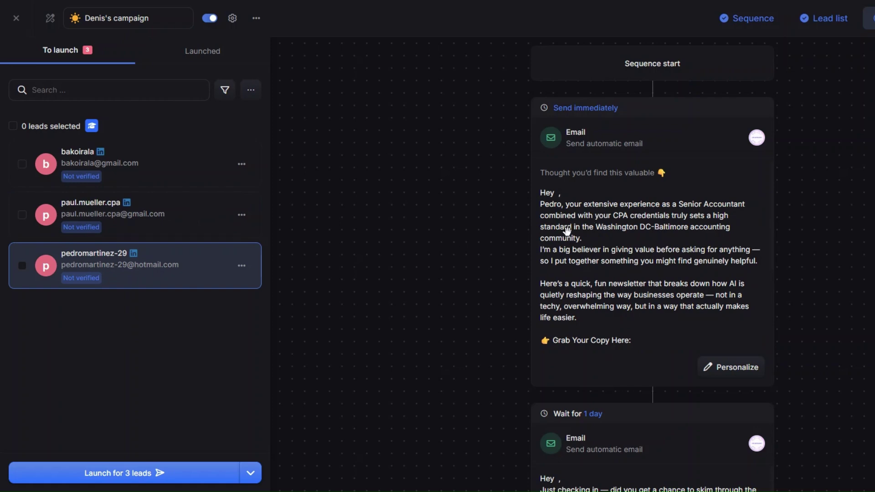
Review the launch recap for the 3 leads and cancel without launching the campaign.
scroll(567, 231, down, 3)
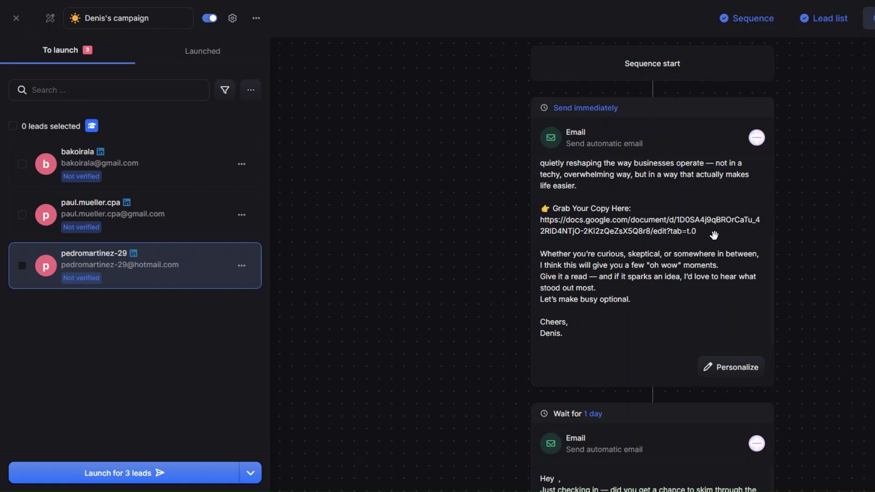
scroll(714, 234, up, 1)
scroll(635, 201, down, 5)
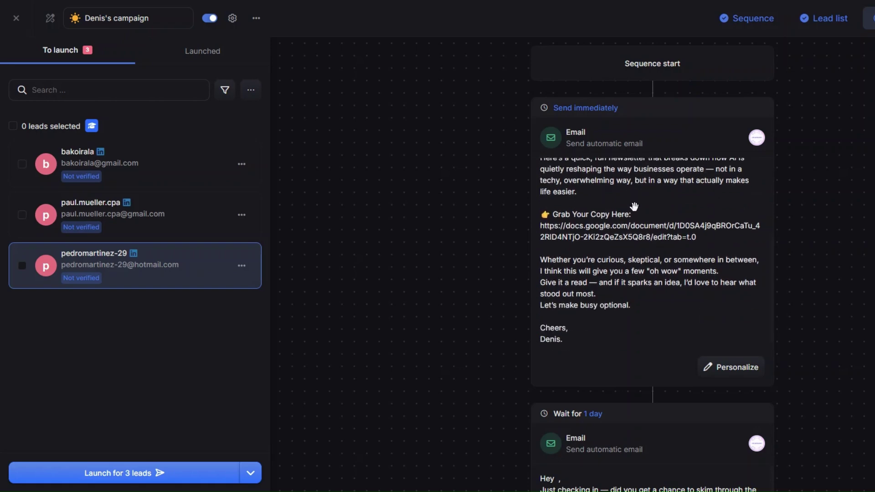
scroll(597, 150, up, 4)
scroll(686, 243, down, 4)
scroll(659, 279, down, 2)
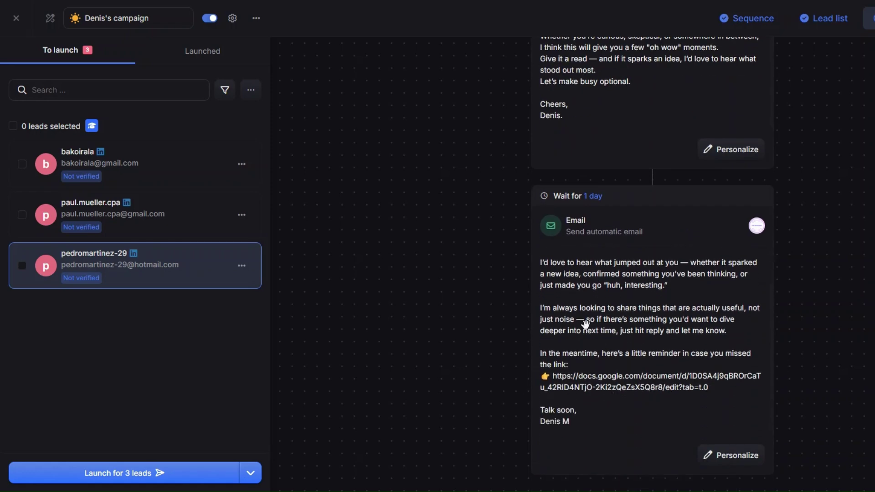
scroll(588, 312, up, 2)
scroll(601, 400, up, 5)
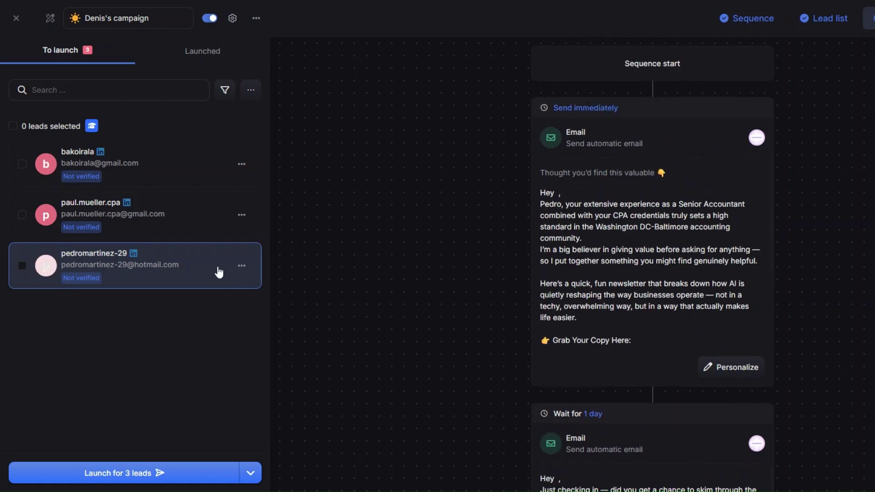
click(139, 474)
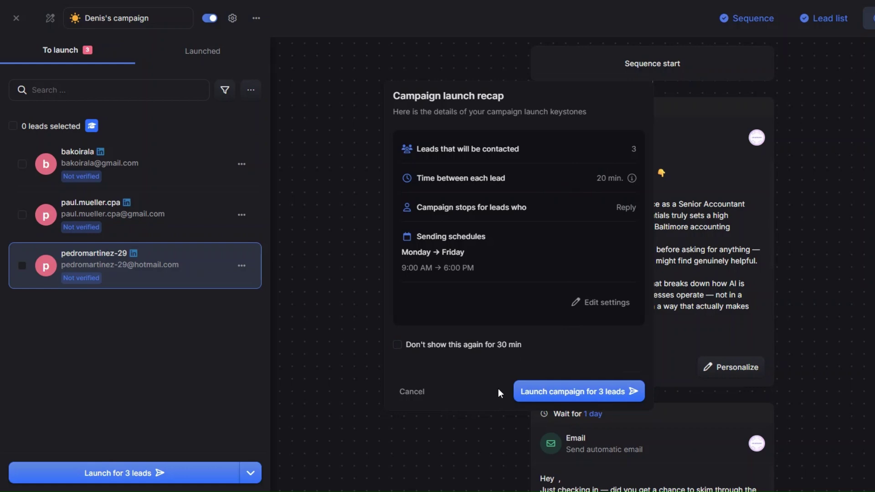
click(675, 120)
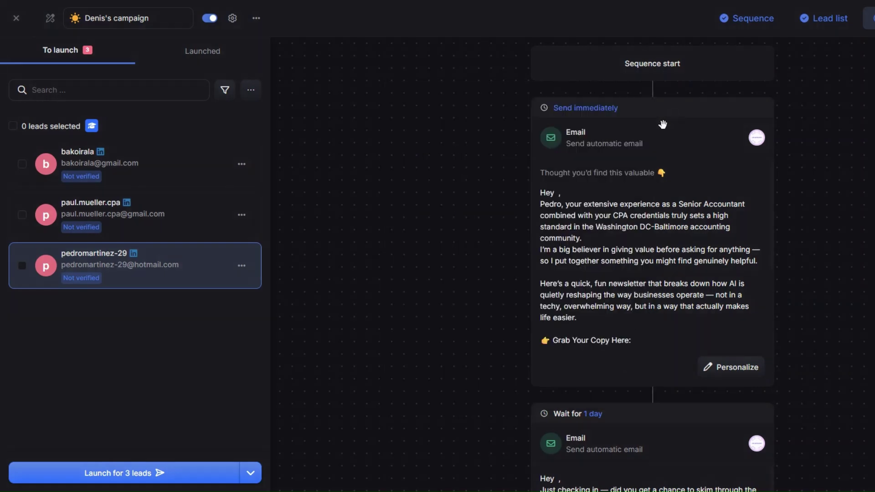
scroll(603, 240, down, 8)
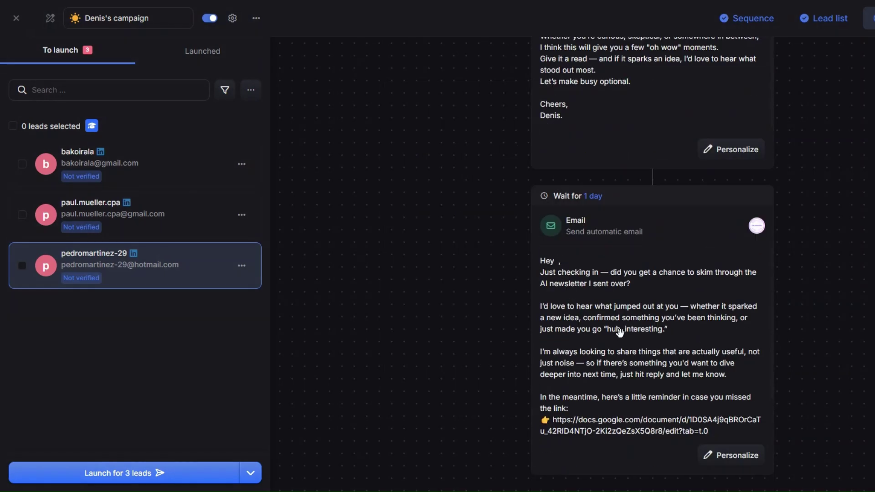
scroll(619, 332, up, 5)
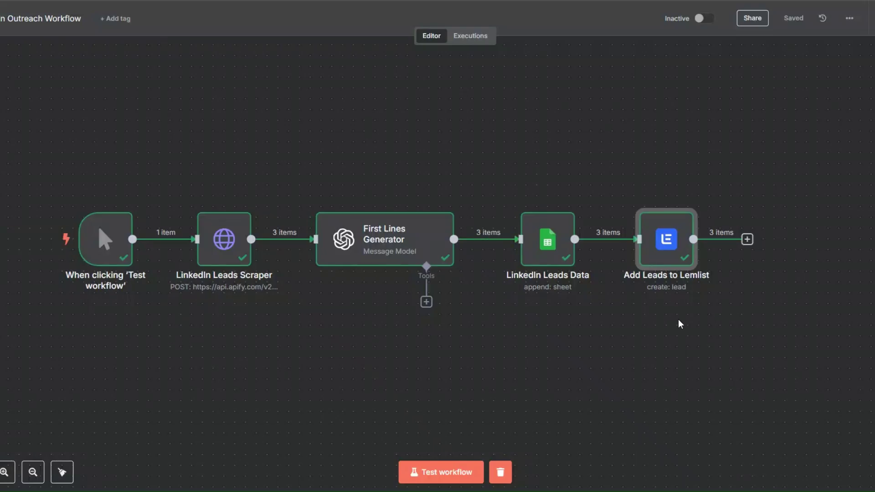
Change the LinkedIn Leads Scraper's JSON search keyword from 'accountants' to 'lawyers'.
scroll(363, 327, left, 2)
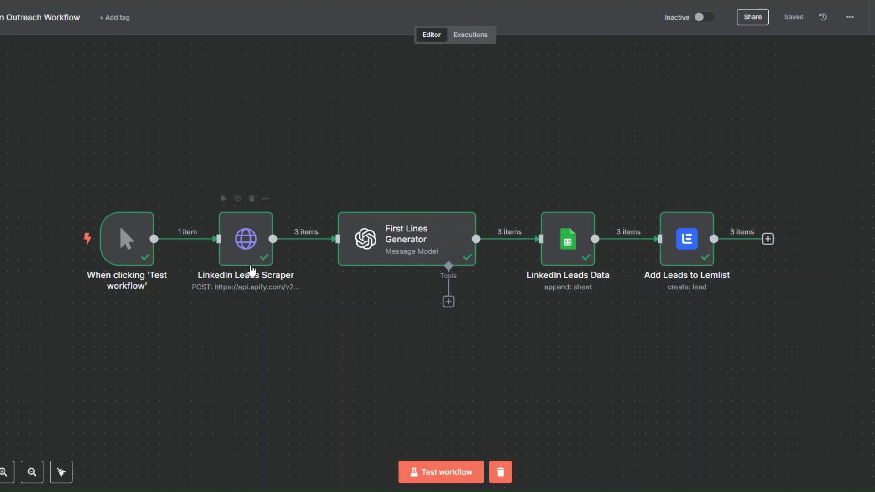
right_click(236, 249)
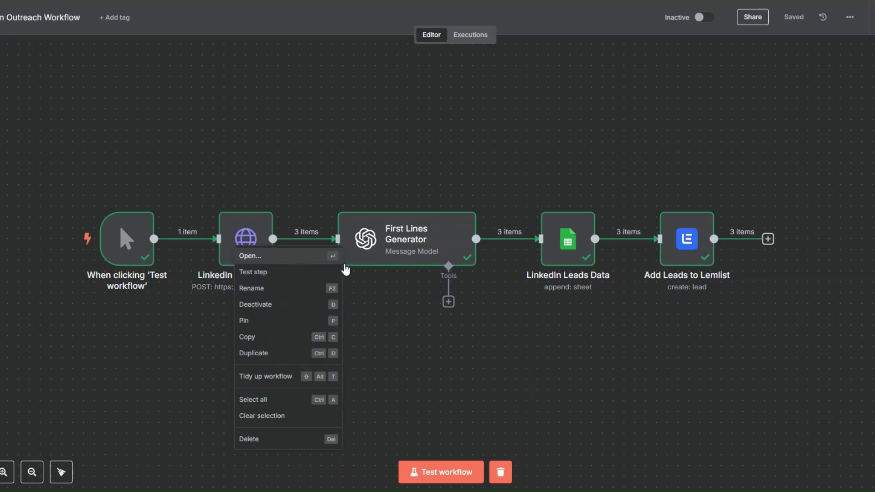
click(338, 256)
scroll(472, 233, down, 6)
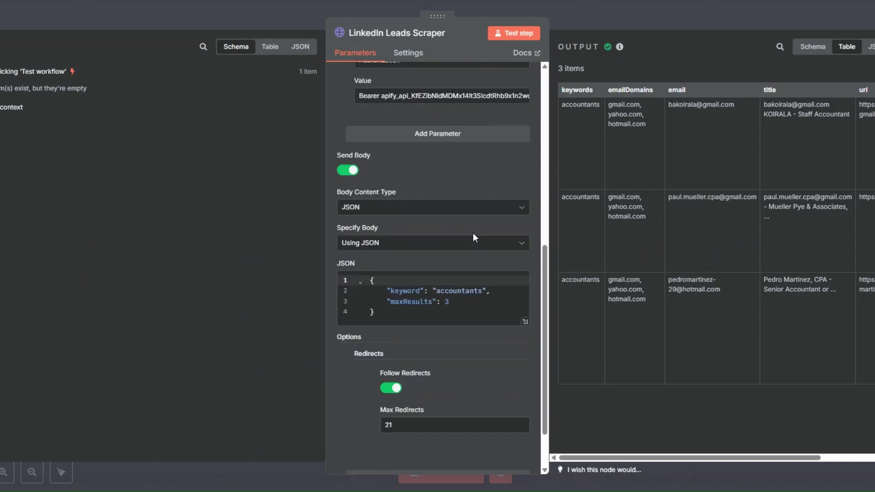
click(440, 292)
drag(437, 292, 483, 291)
text(lawyer)
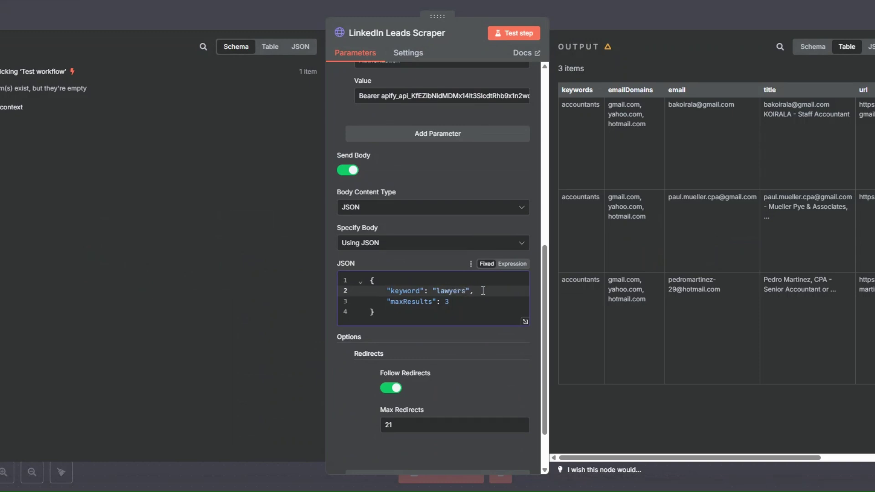
Run the whole workflow so three lawyers leads pass through to Add Leads to Lemlist.
key(Escape)
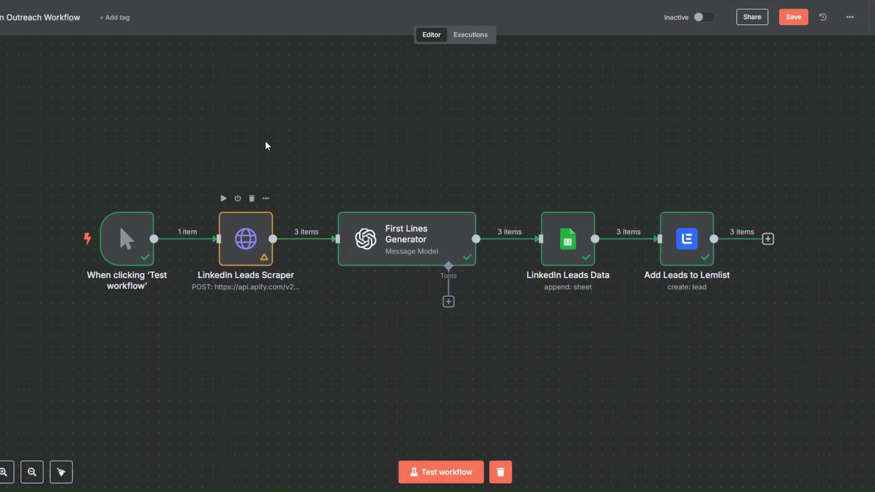
mouse_move(448, 234)
click(457, 472)
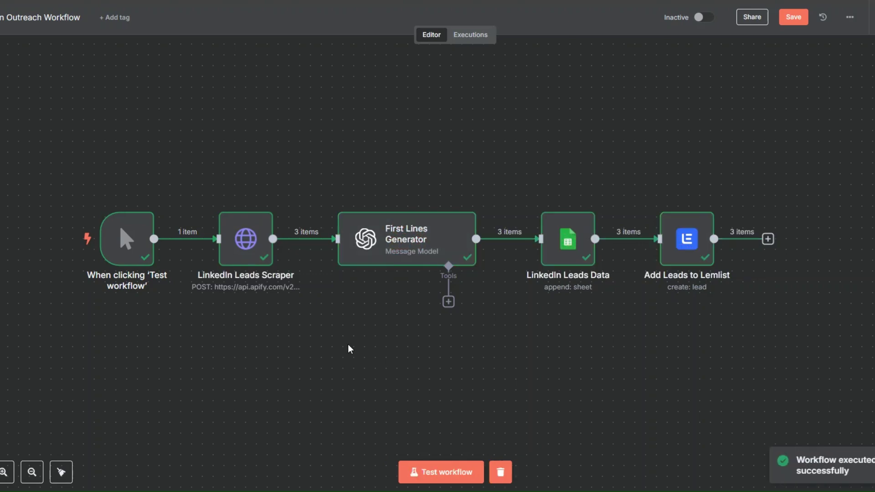
right_click(257, 242)
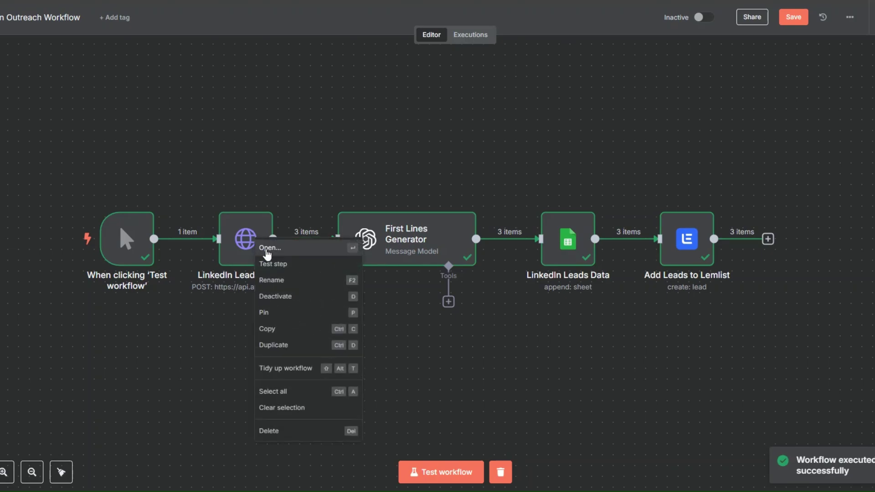
click(267, 248)
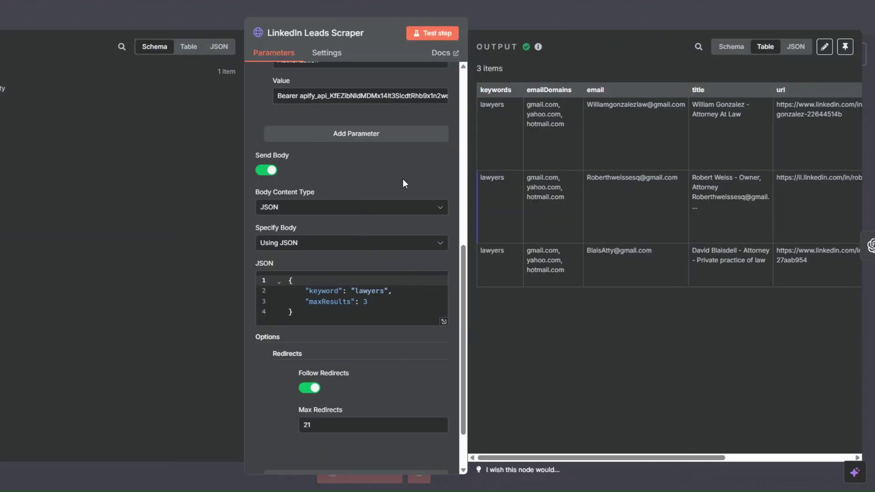
drag(549, 458, 506, 148)
drag(633, 460, 765, 458)
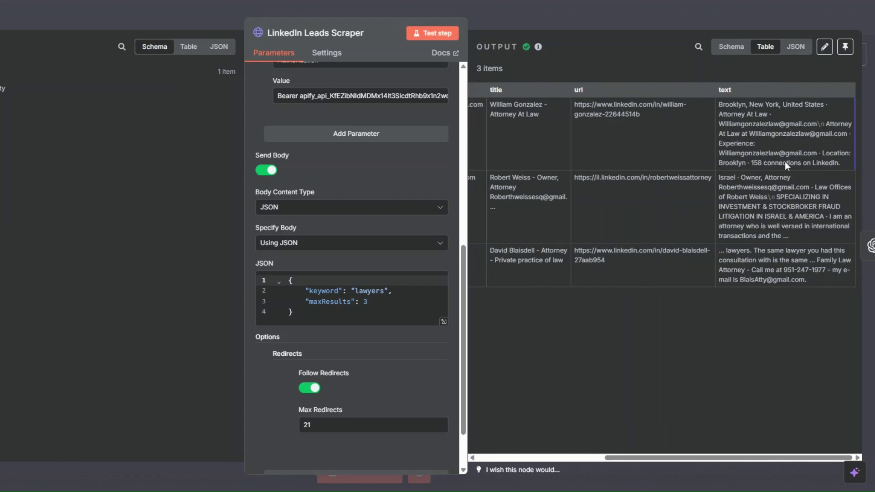
key(Escape)
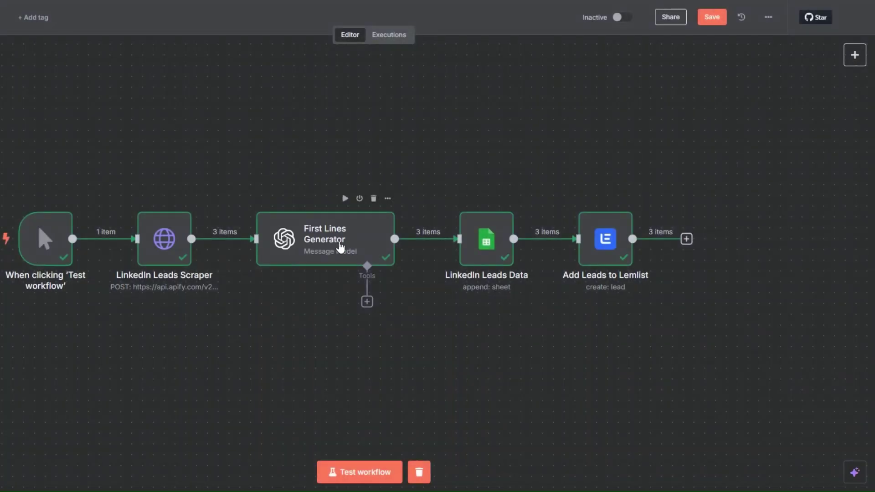
right_click(340, 250)
click(360, 260)
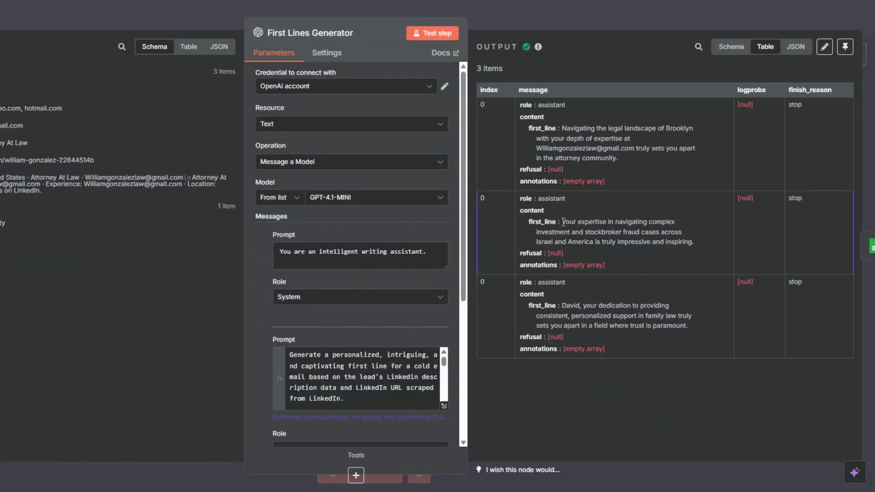
drag(563, 222, 640, 232)
click(671, 234)
drag(693, 241, 595, 241)
click(545, 241)
click(594, 232)
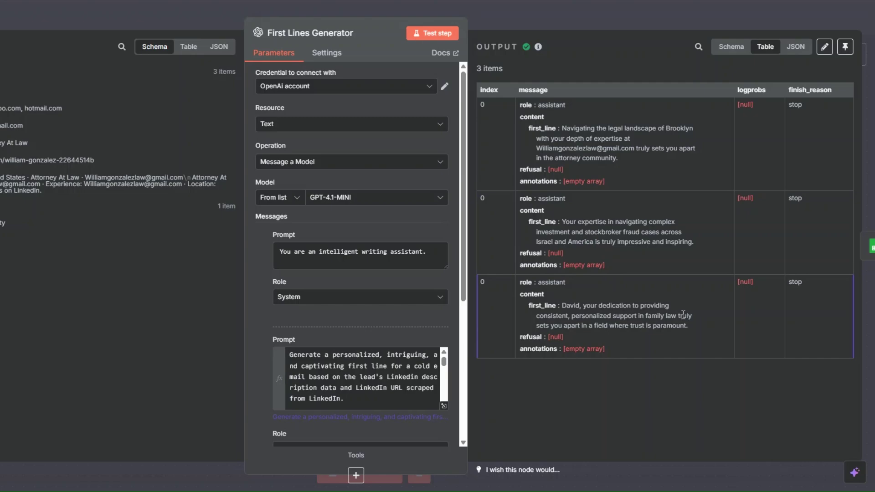
key(Escape)
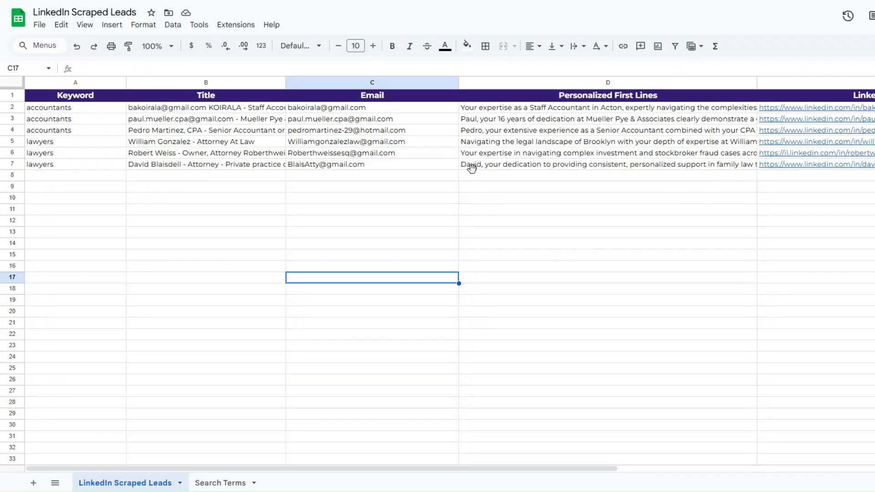
Check the keyword, titles and emails of the three new lawyers rows in the sheet.
click(471, 167)
click(71, 144)
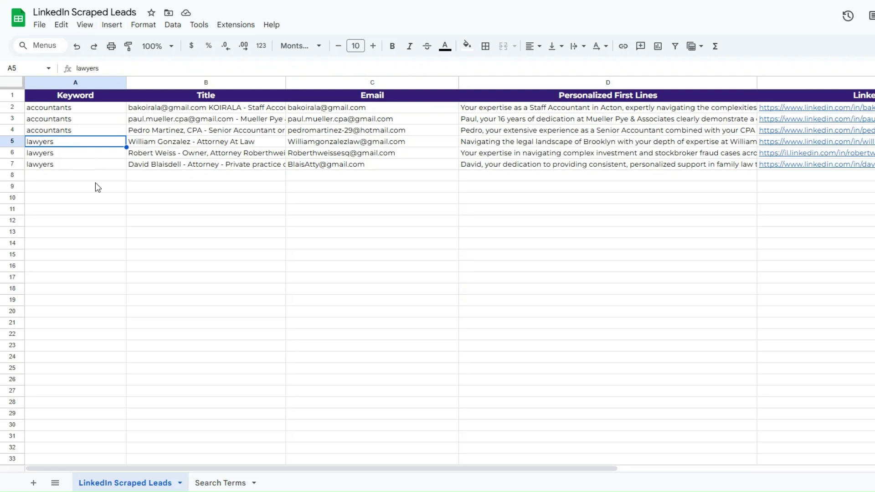
click(93, 183)
click(80, 144)
click(157, 146)
click(160, 154)
click(165, 167)
click(312, 145)
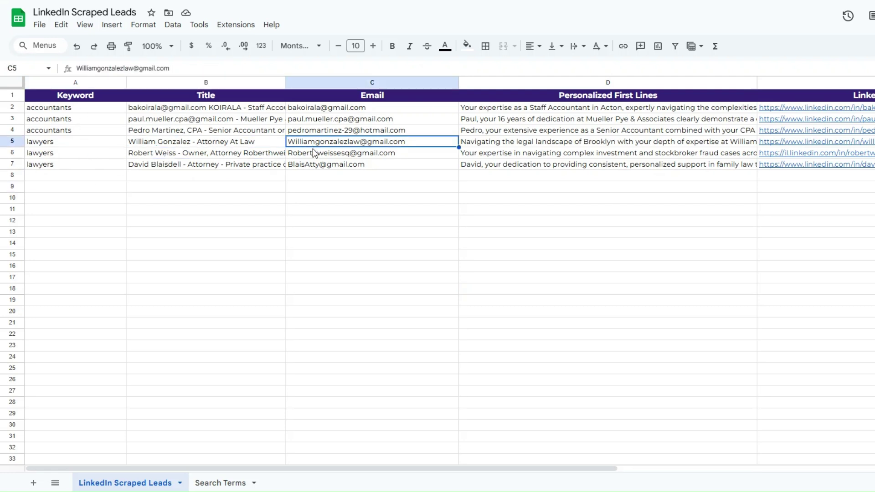
click(315, 165)
Read the full personalised first lines and the second lawyer's LinkedIn link.
click(522, 152)
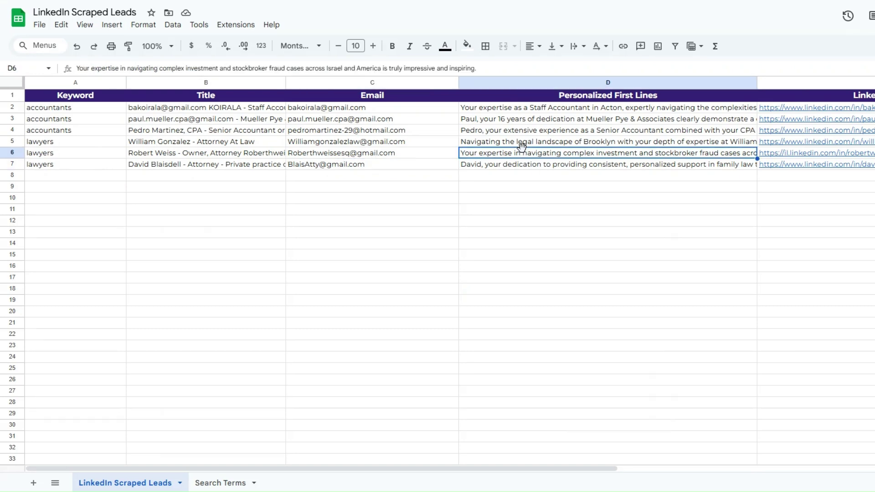
double_click(476, 154)
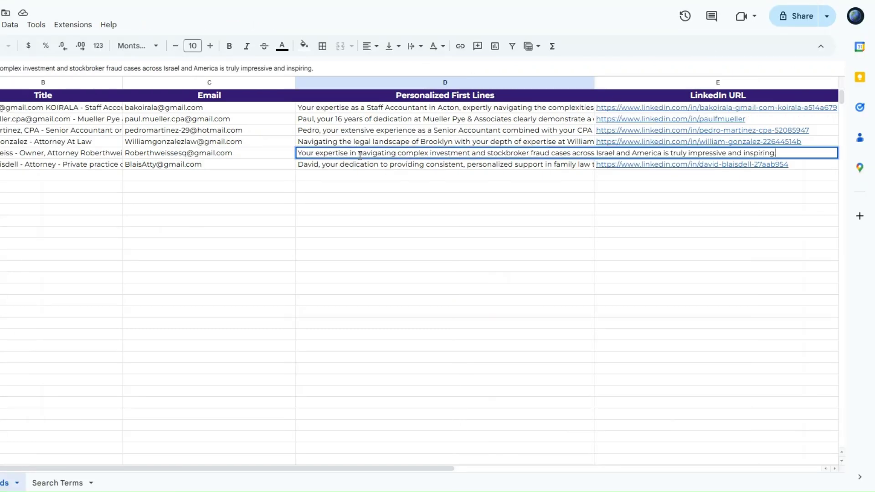
double_click(309, 165)
click(314, 177)
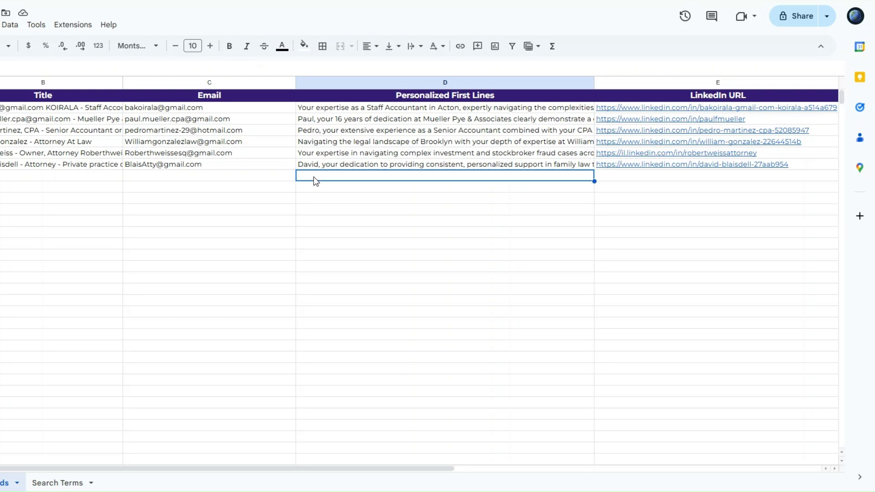
click(635, 155)
click(629, 188)
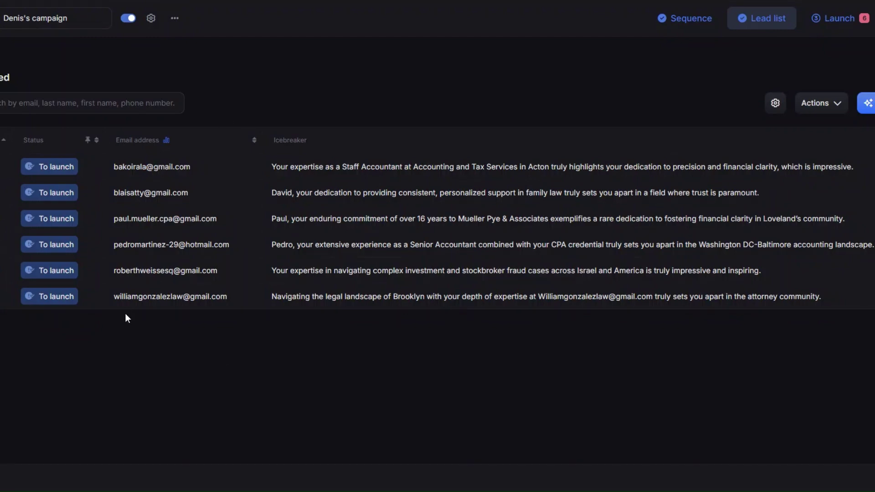
Start launching the Lemlist campaign for 6 leads, then cancel the launch recap.
click(833, 22)
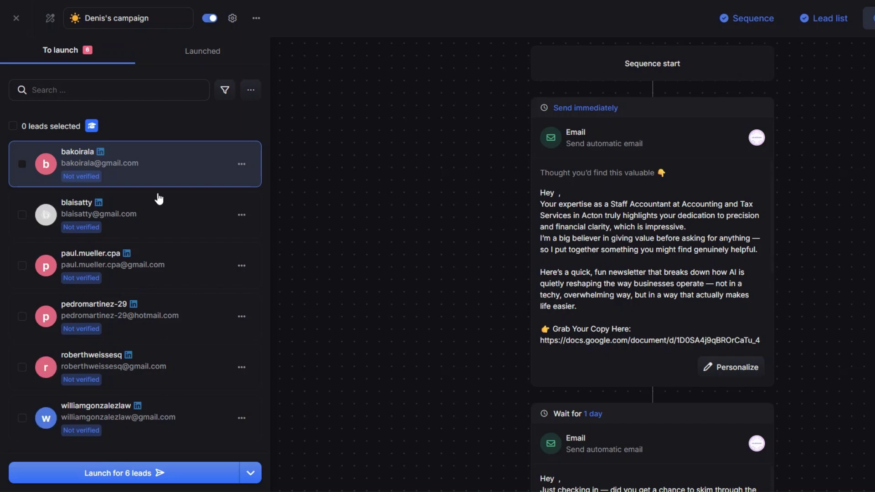
click(164, 473)
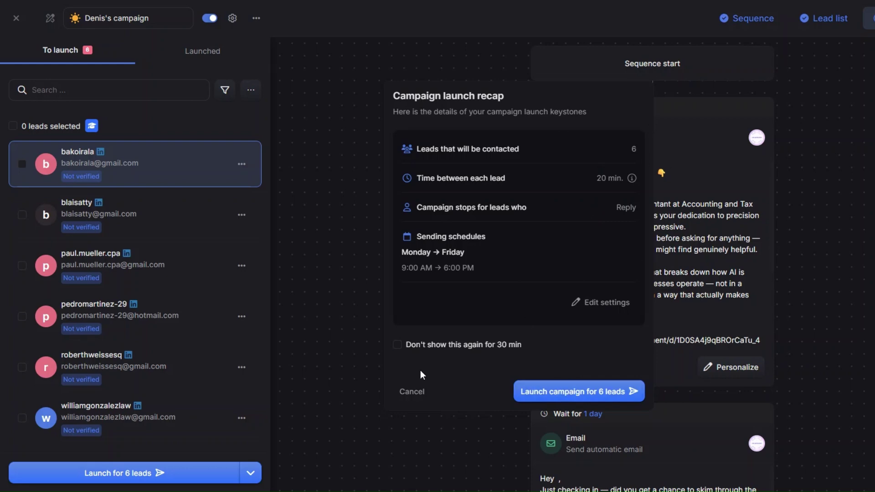
click(412, 392)
Preview the personalised emails of the second, third and fourth leads.
scroll(711, 282, down, 5)
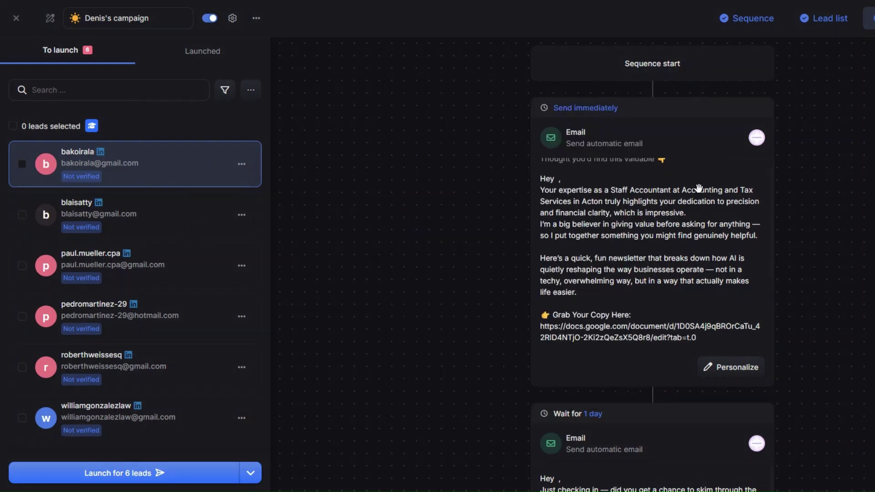
scroll(712, 285, up, 8)
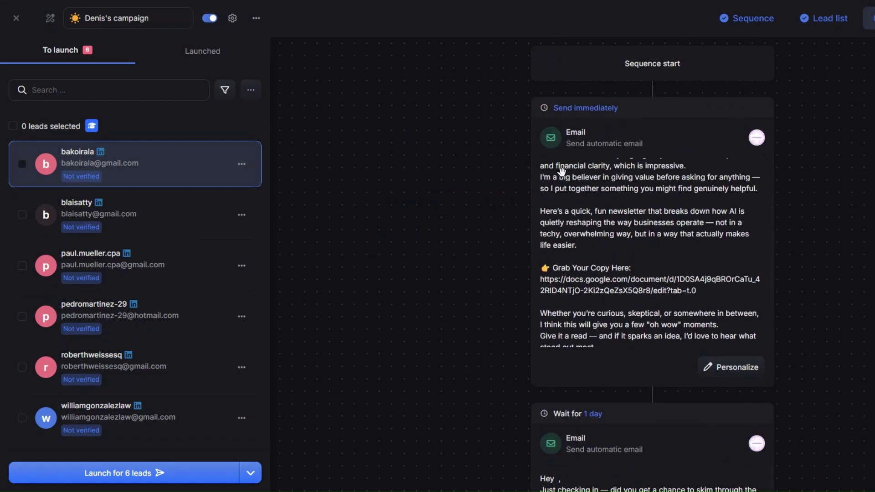
click(190, 221)
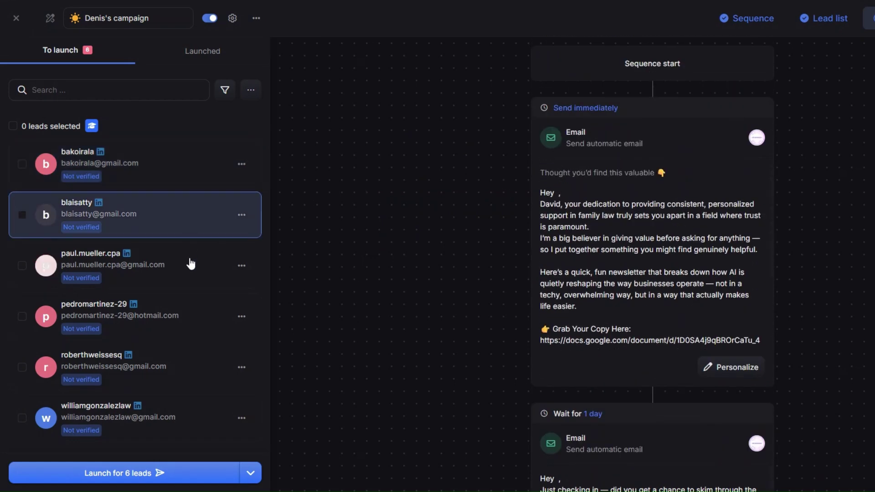
click(190, 263)
click(185, 327)
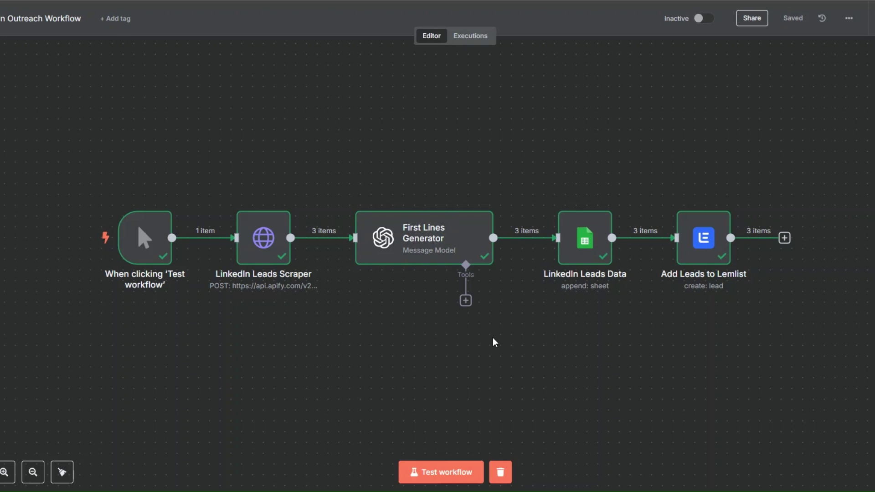